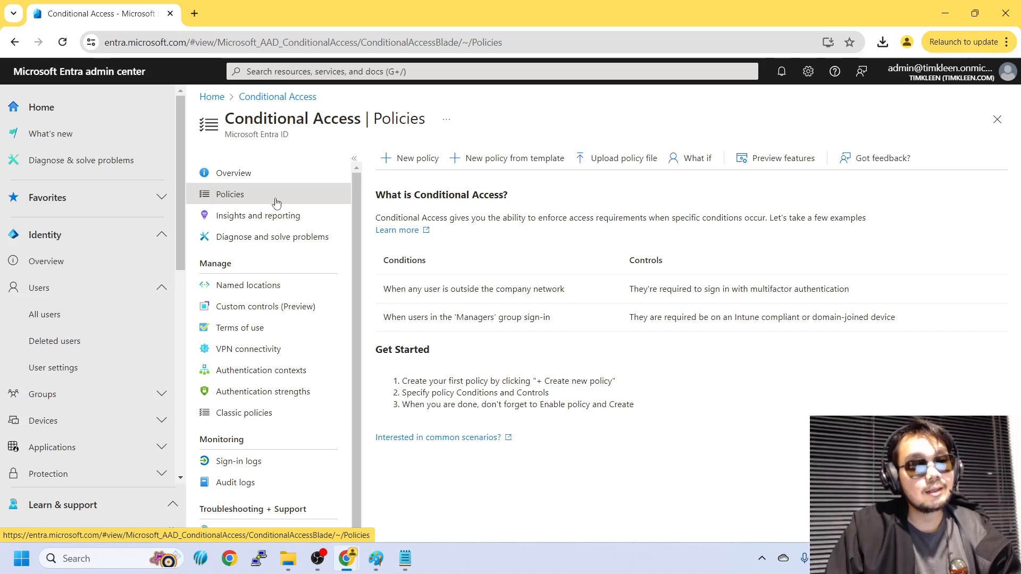
Show the list of all users in the tenant.
drag(373, 218, 898, 211)
click(904, 210)
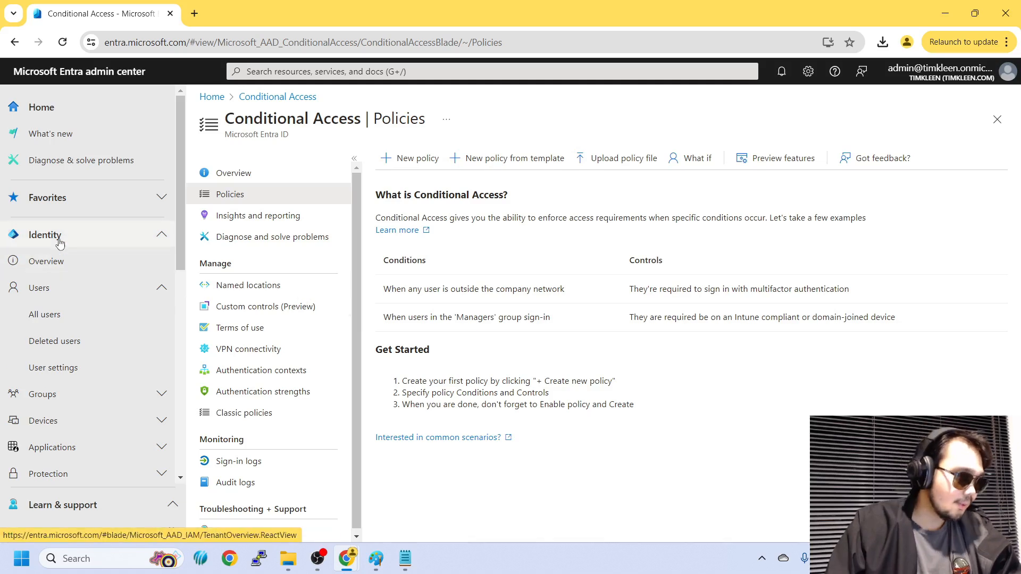
click(77, 317)
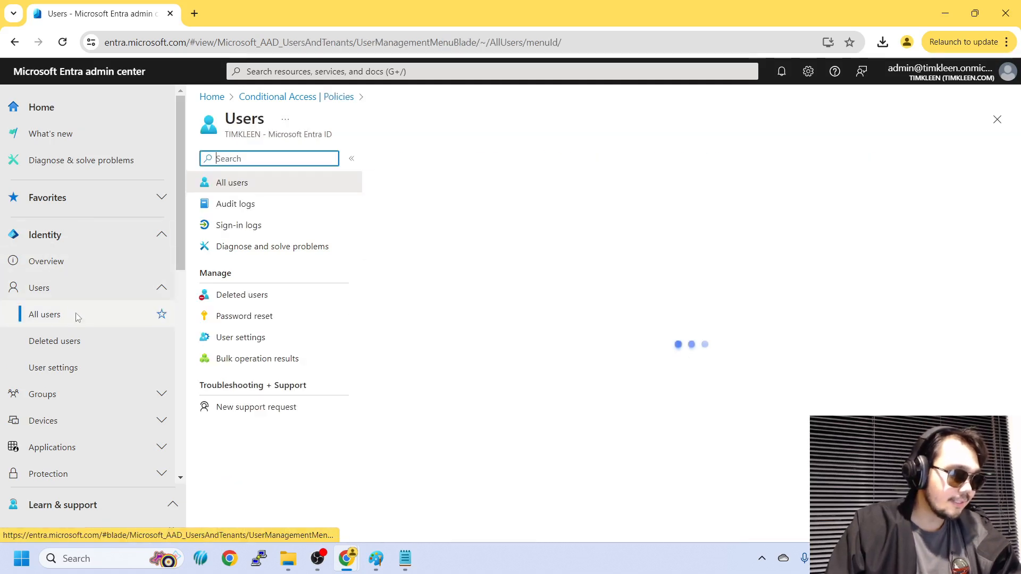
Open a new incognito window in Chrome and go to office.com.
click(1006, 41)
click(938, 130)
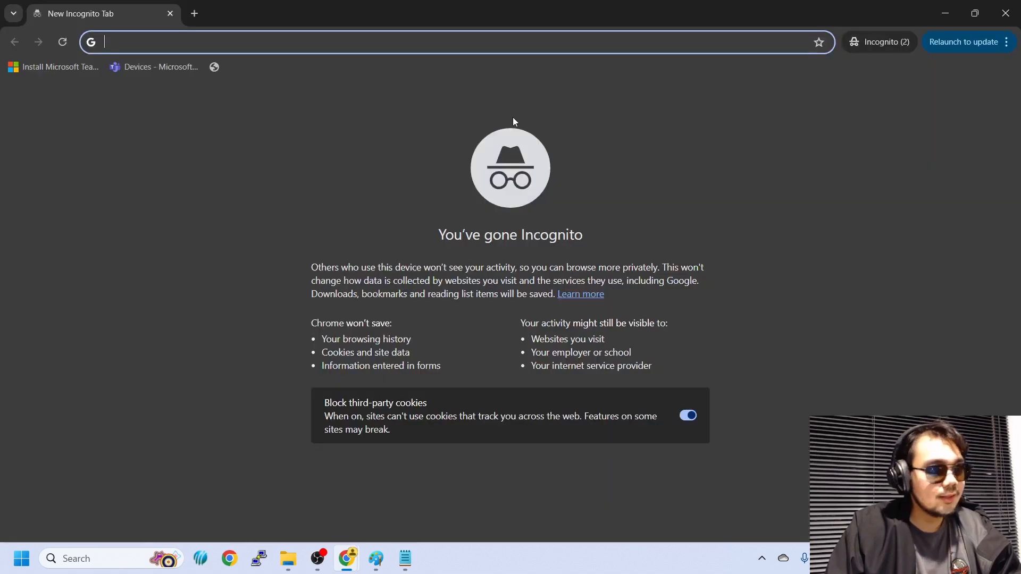
text(officde)
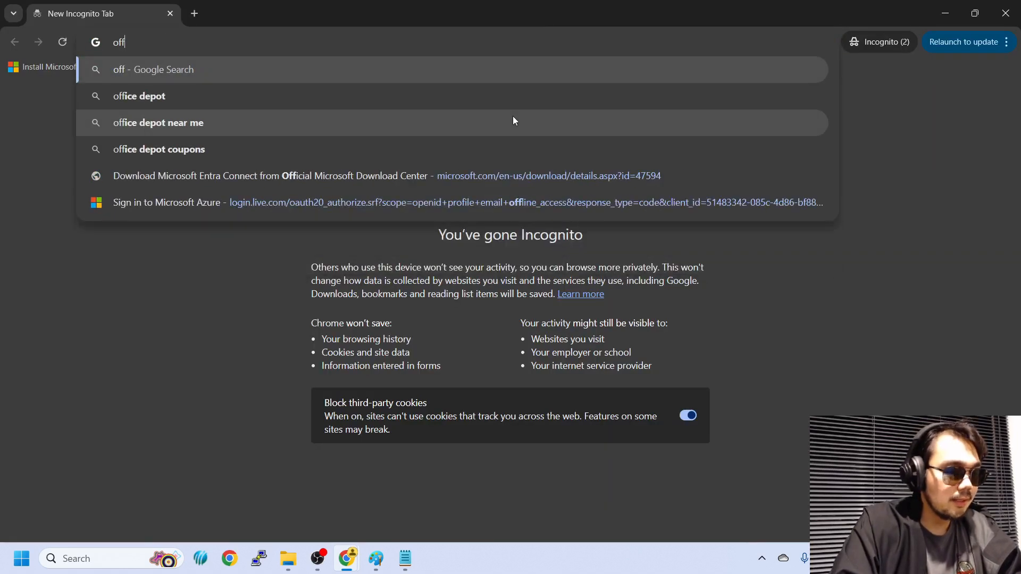
key(BackSpace)
key(BackSpace)
text(e.com)
key(Return)
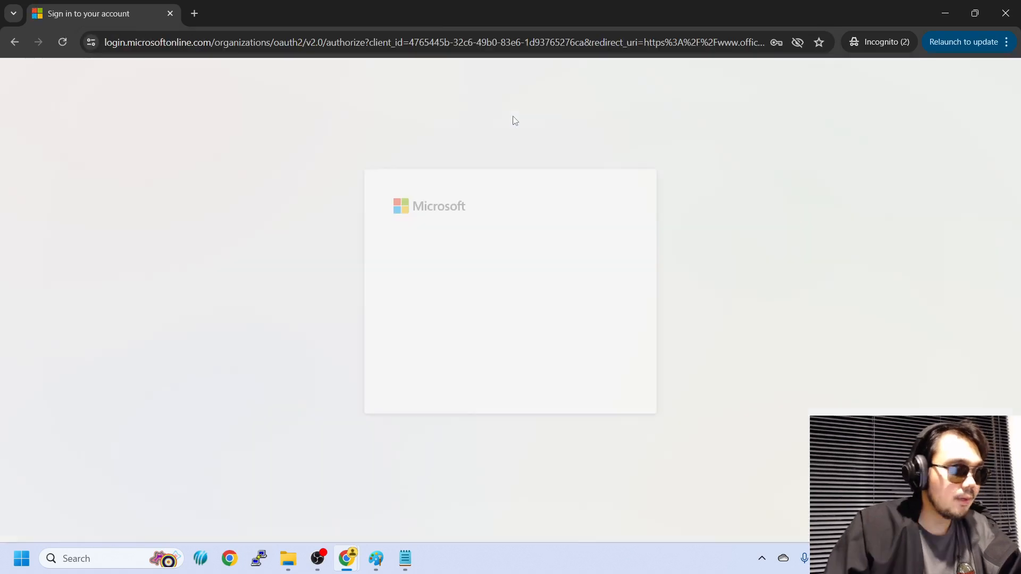
Sign in with the test user's e-mail and account password, and replace the current password with a new one.
click(438, 296)
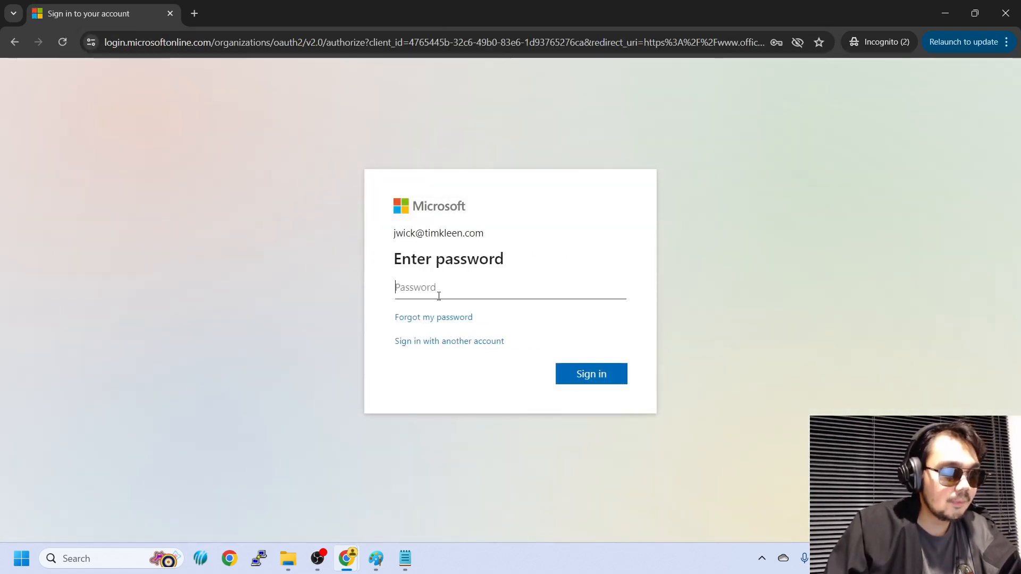
click(584, 377)
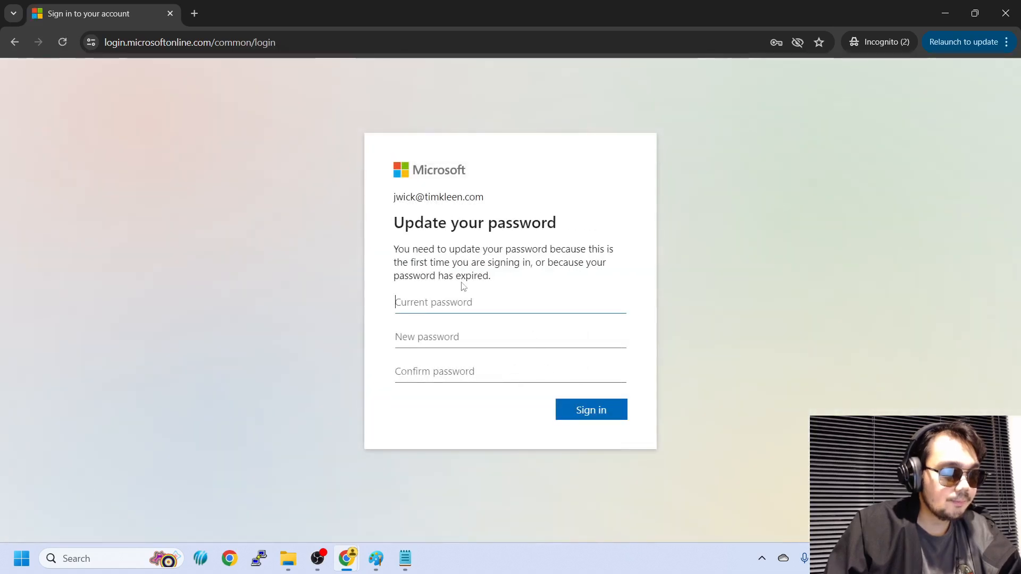
click(440, 336)
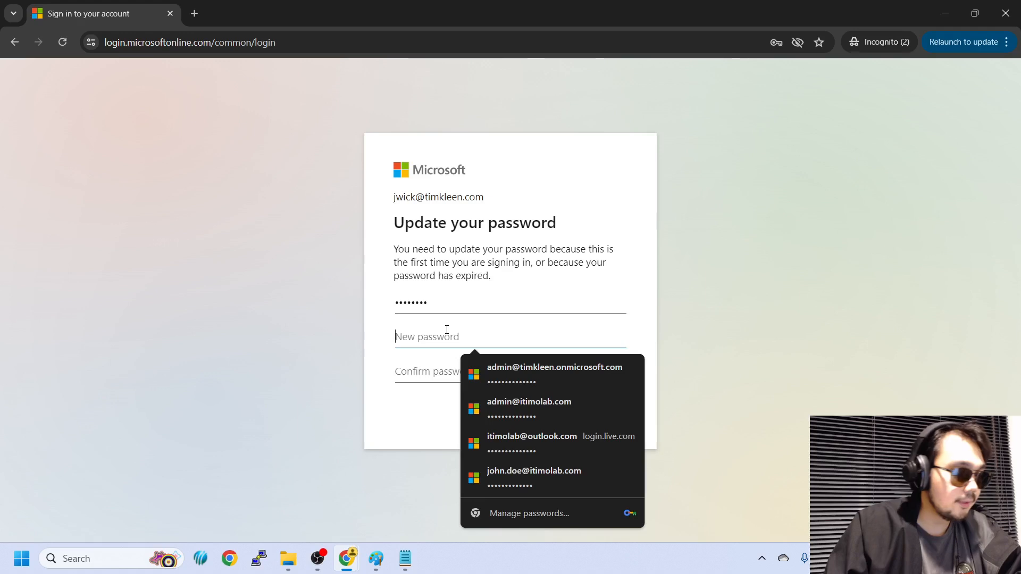
text(•••••••)
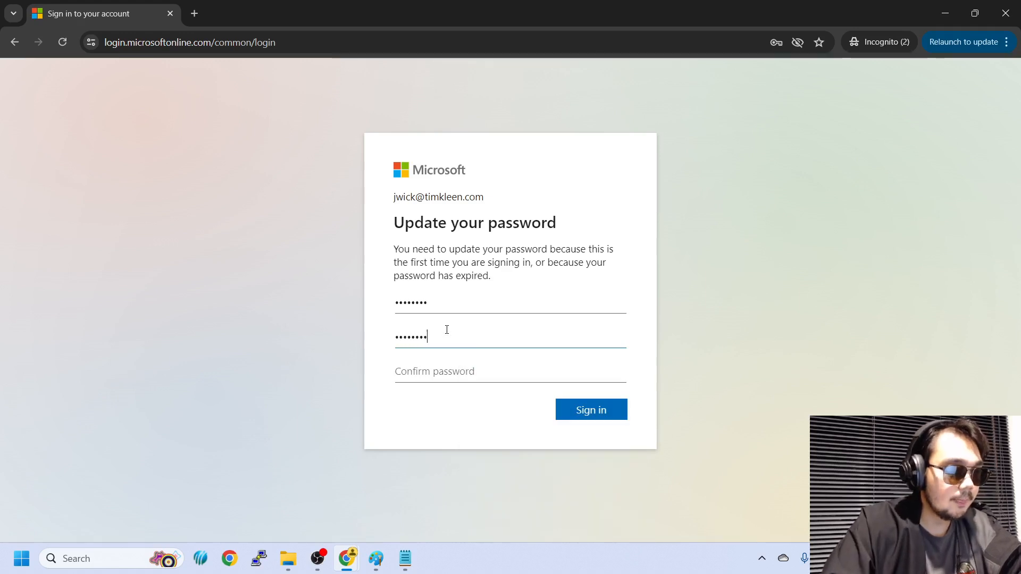
text(••••••••)
key(Return)
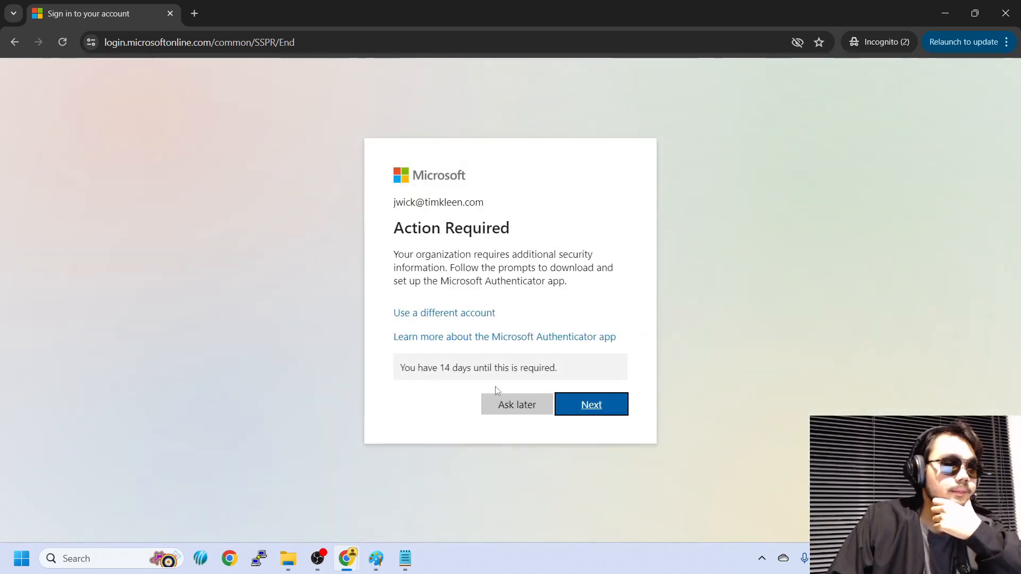
Postpone the Microsoft Authenticator setup and choose to stay signed in with "Don't show this again" enabled.
drag(392, 256, 592, 265)
drag(533, 273, 574, 288)
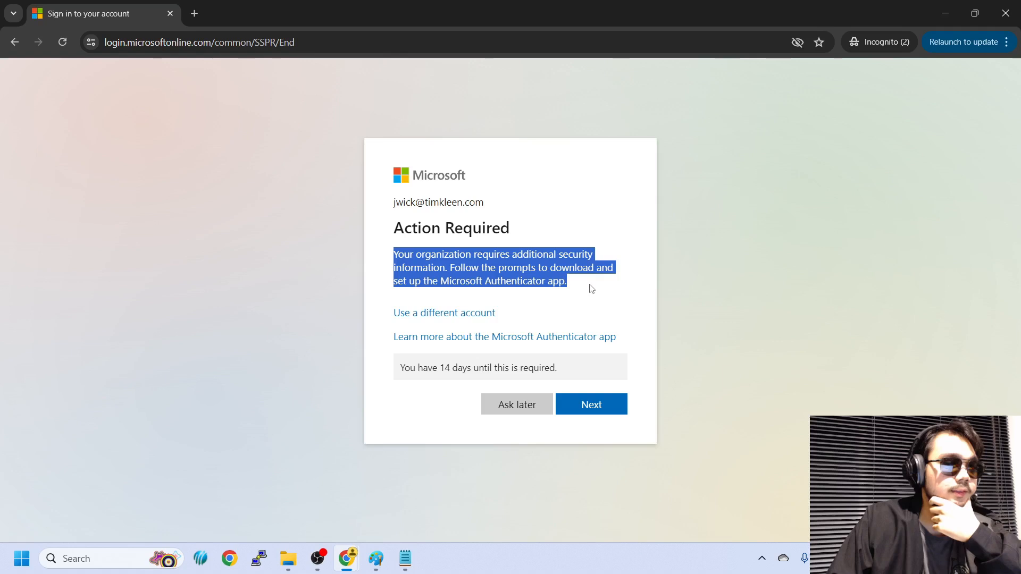
click(591, 289)
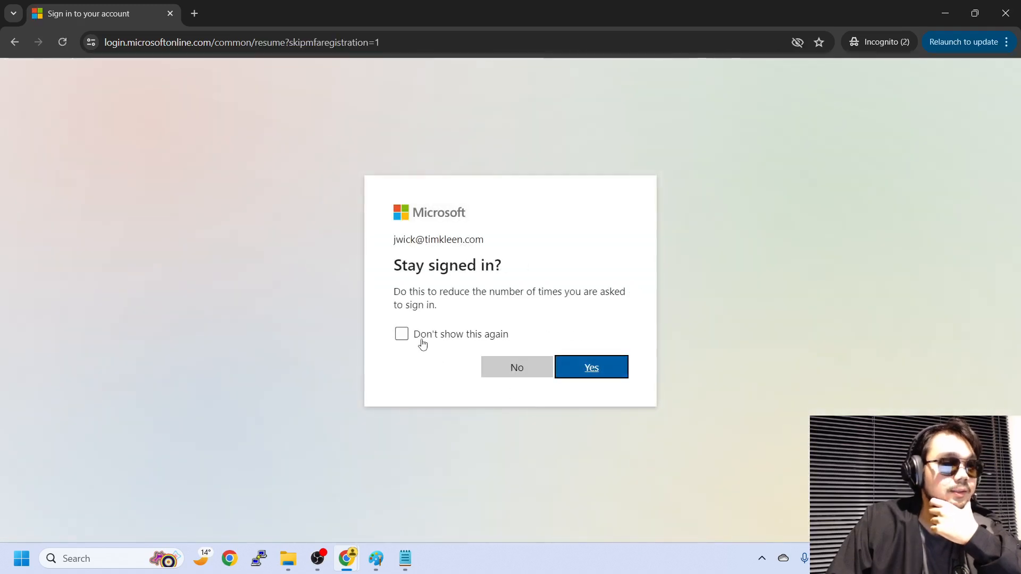
click(423, 344)
click(588, 367)
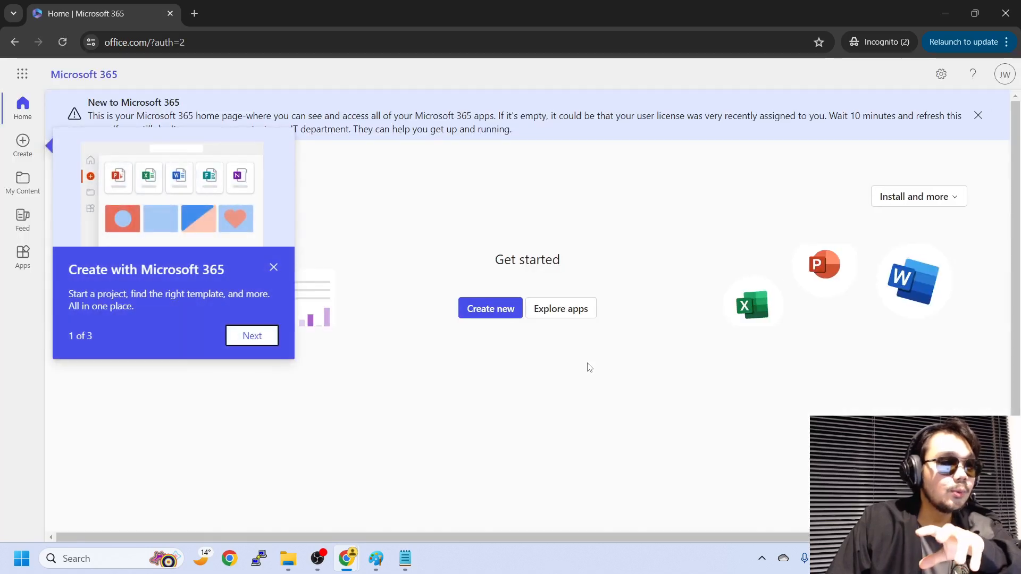
Dismiss the Microsoft 365 introduction tour and switch back to the Microsoft Entra admin center.
click(273, 266)
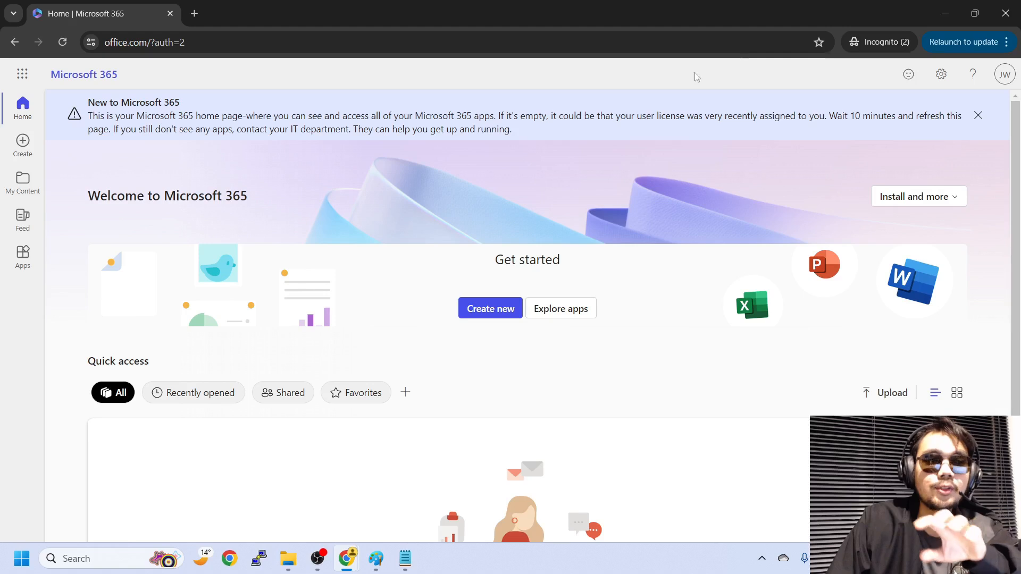
click(948, 13)
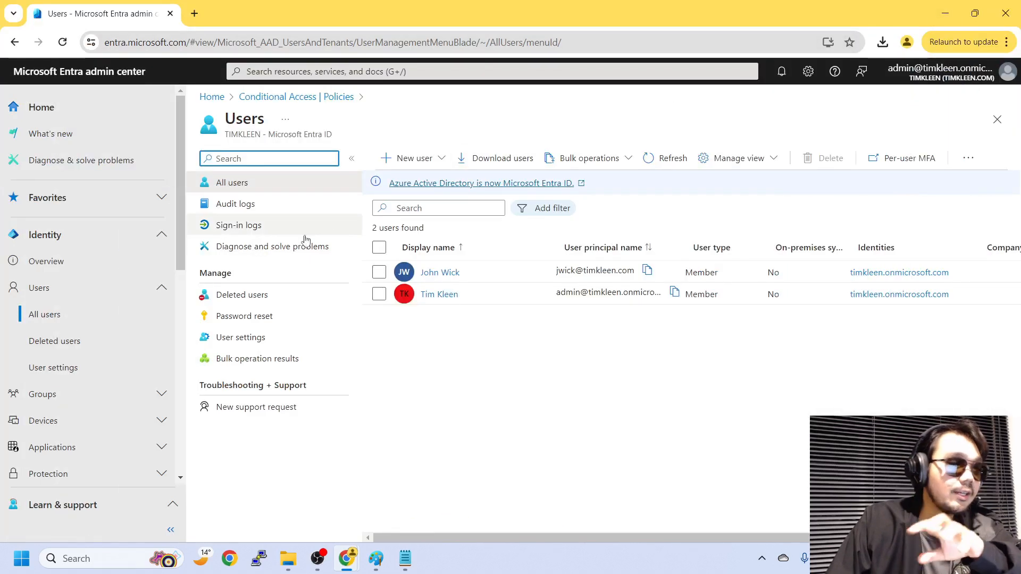
Search the admin center for "conditional" and open the first Policies service result.
click(363, 71)
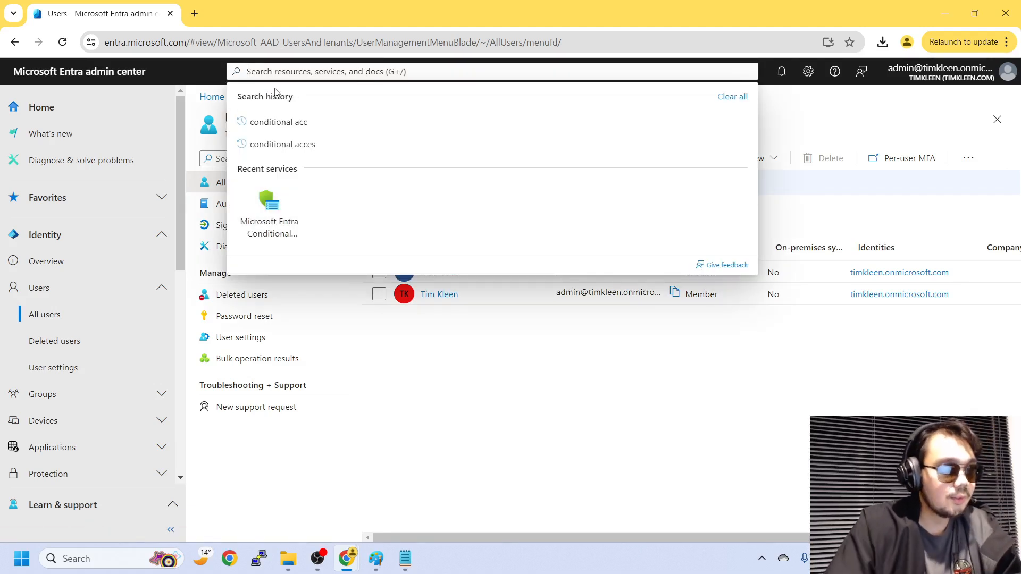
text(condi)
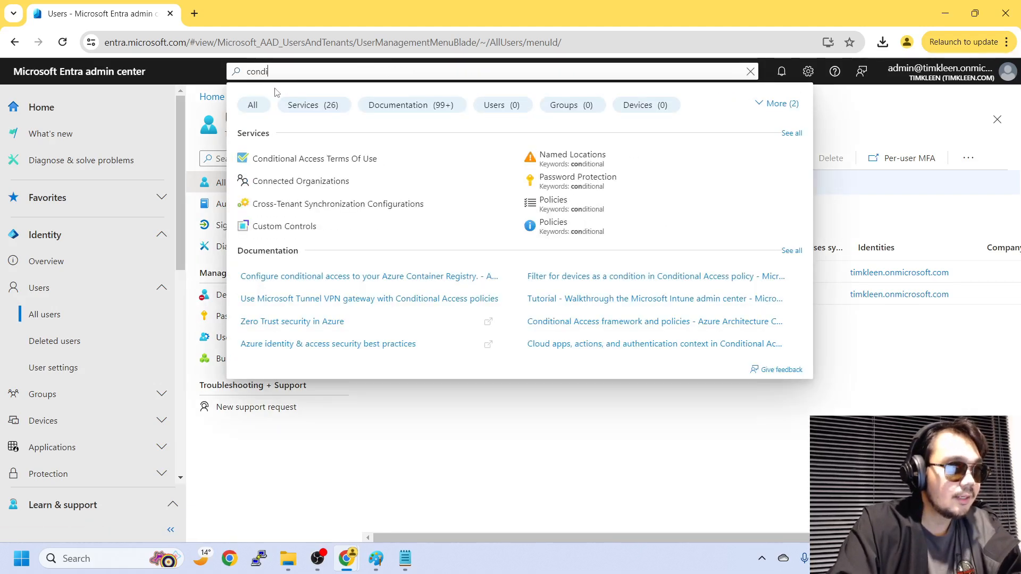
text(tional)
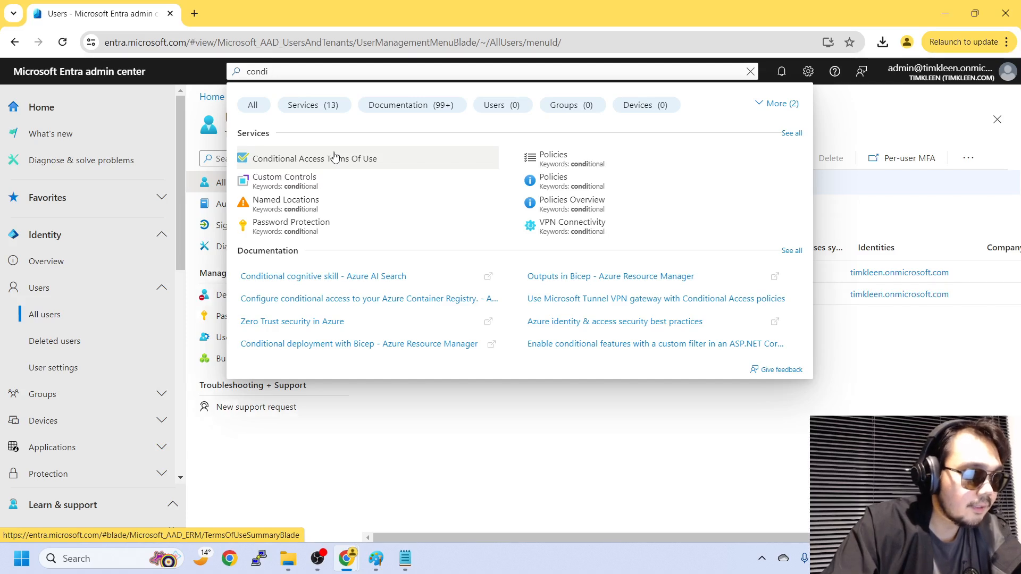
key(BackSpace)
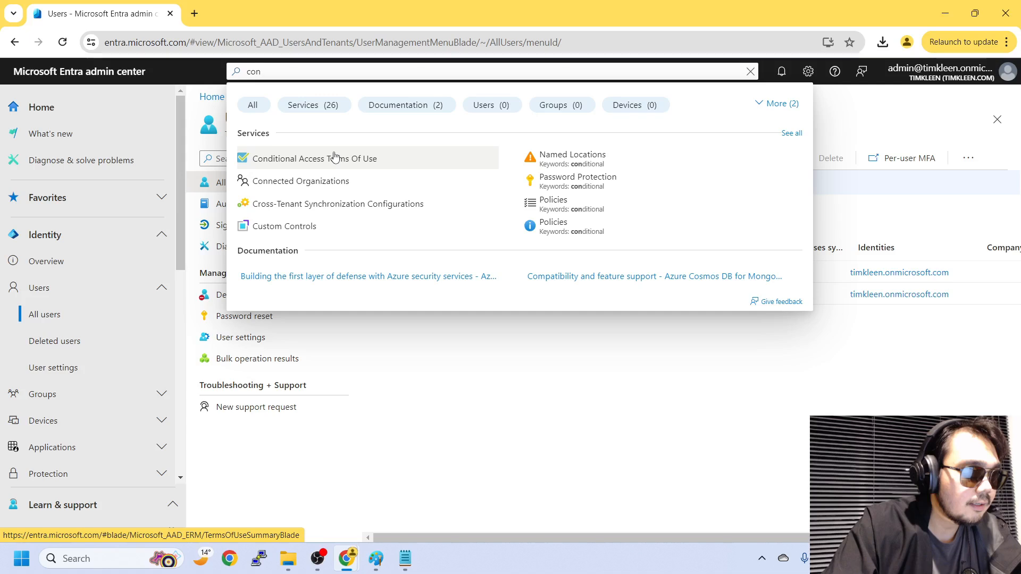
key(BackSpace)
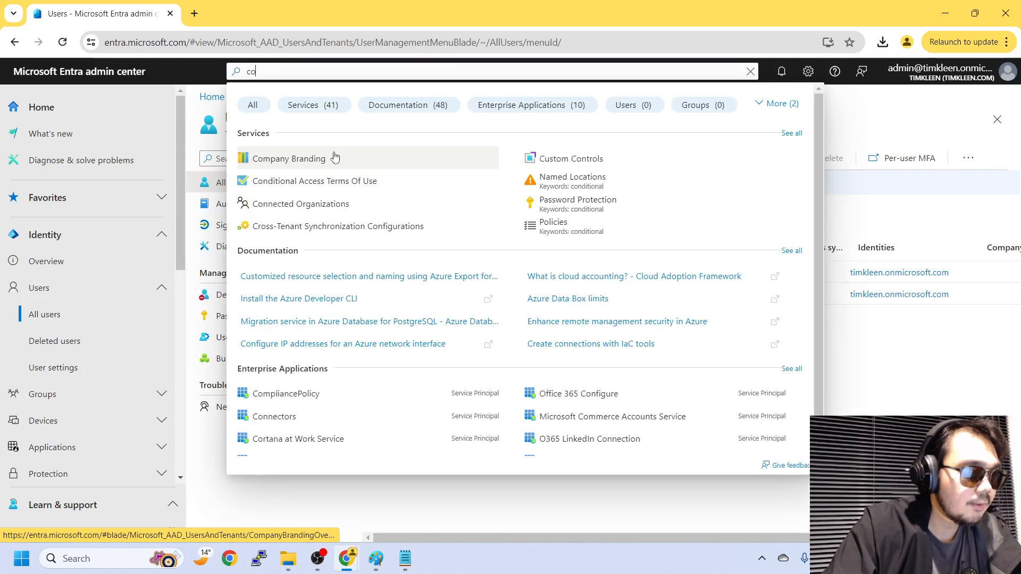
key(BackSpace)
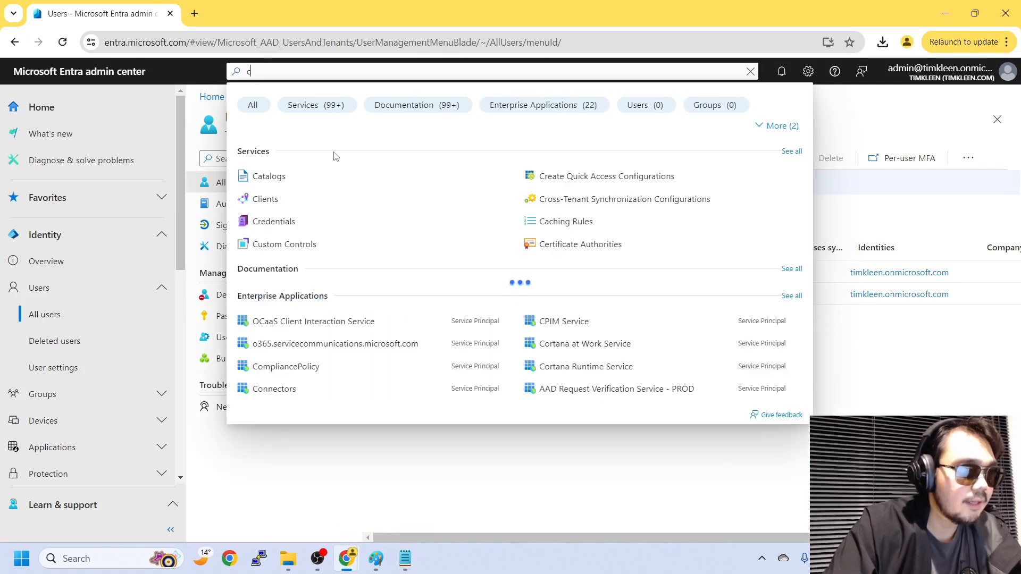
text(con)
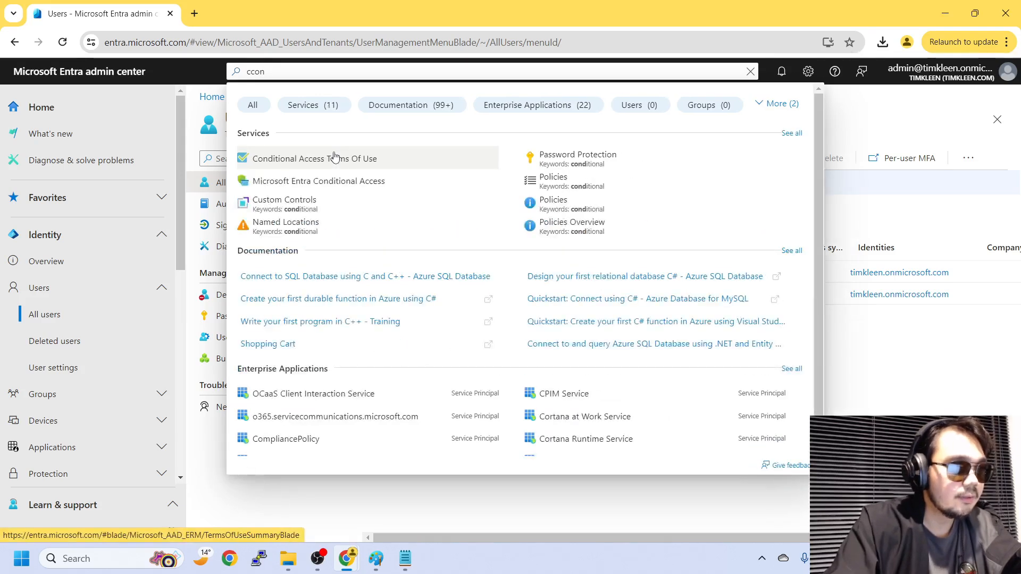
key(BackSpace)
key(BackSpace)
key(BackSpace)
text(ond)
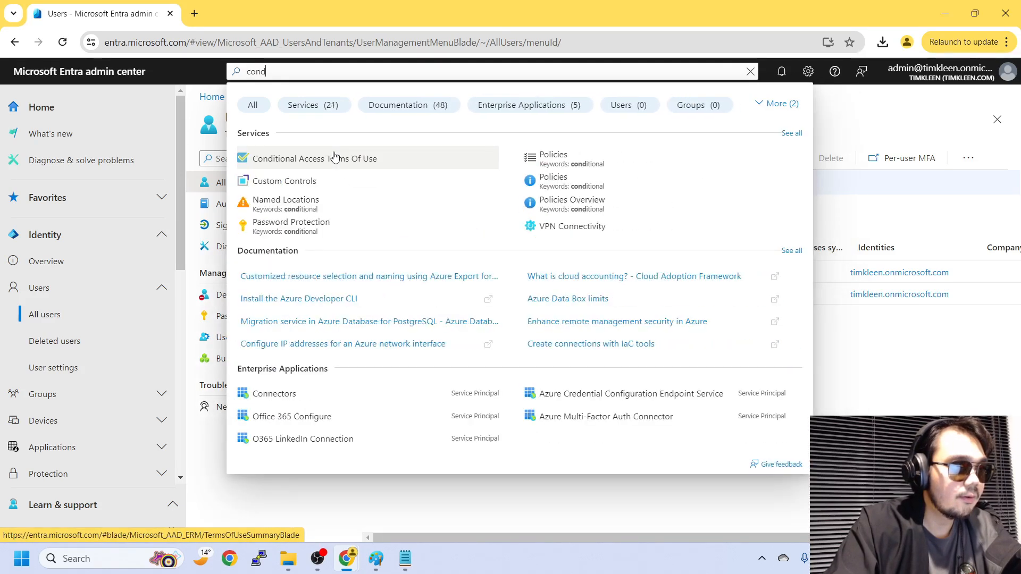
text(itional)
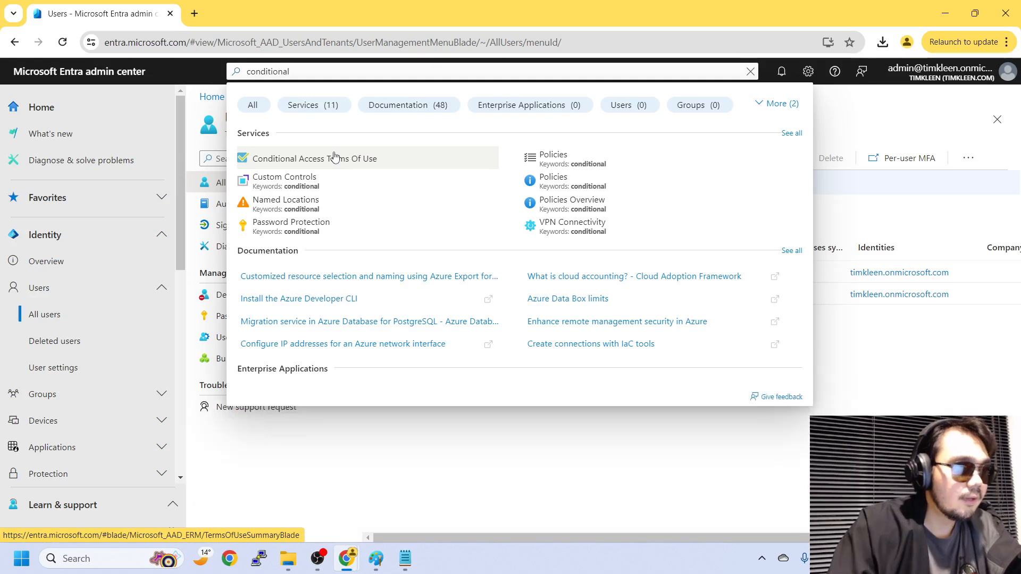
click(579, 155)
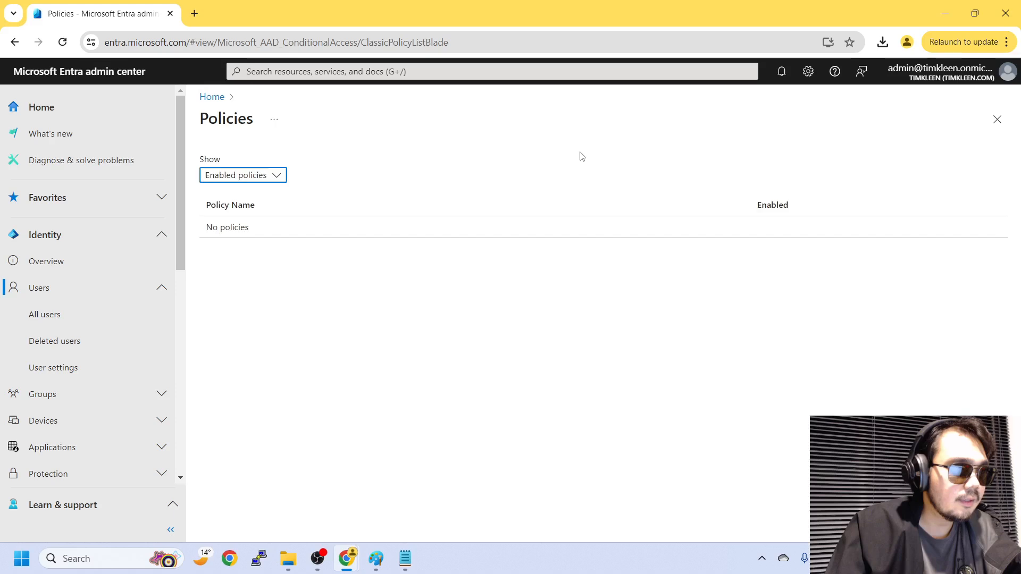
Open the Conditional Access overview from the Protection section under Identity.
scroll(85, 389, down, 3)
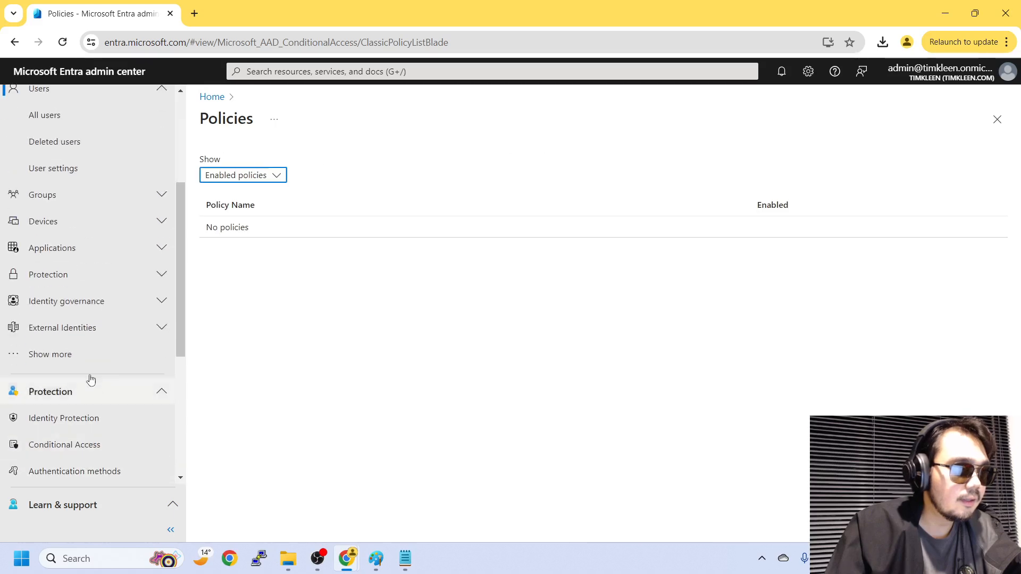
click(109, 278)
click(107, 332)
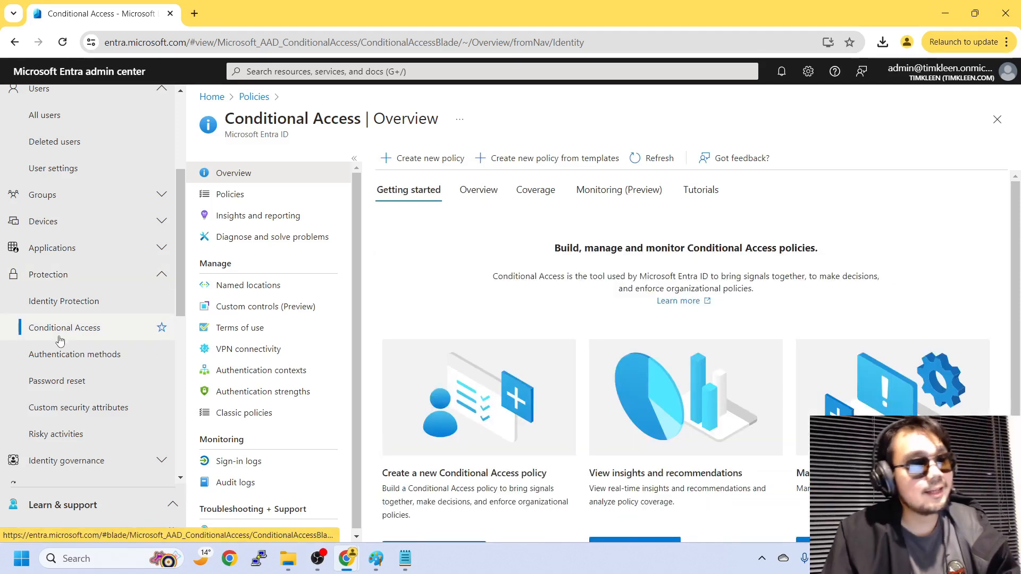
Search the admin center for the word "Conditional" copied from the page title, and dismiss the search.
double_click(287, 118)
key(ctrl+c)
click(329, 73)
key(ctrl+v)
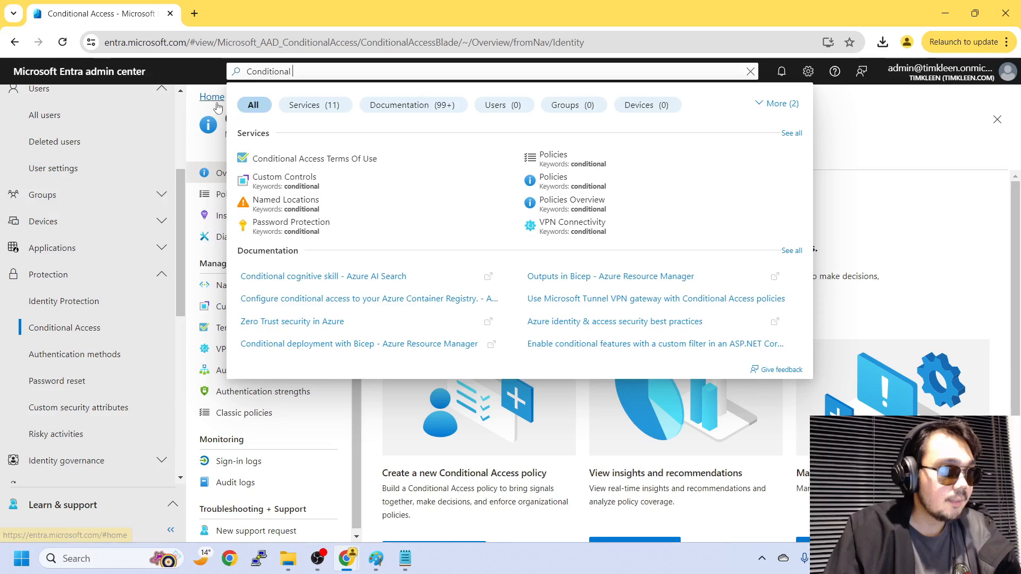
click(197, 72)
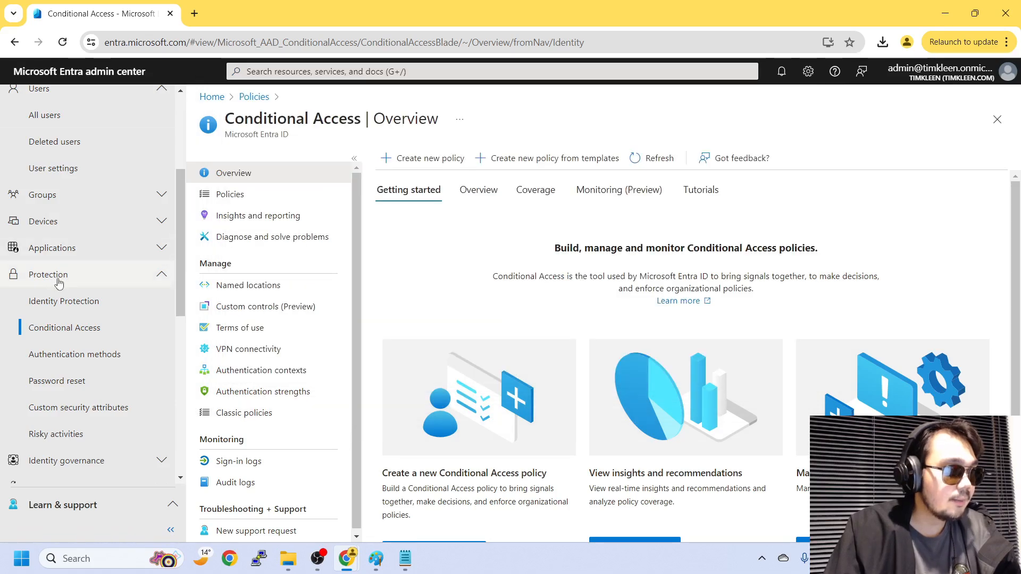
Start a new policy from the Conditional Access policies page and name it "All Users".
click(250, 201)
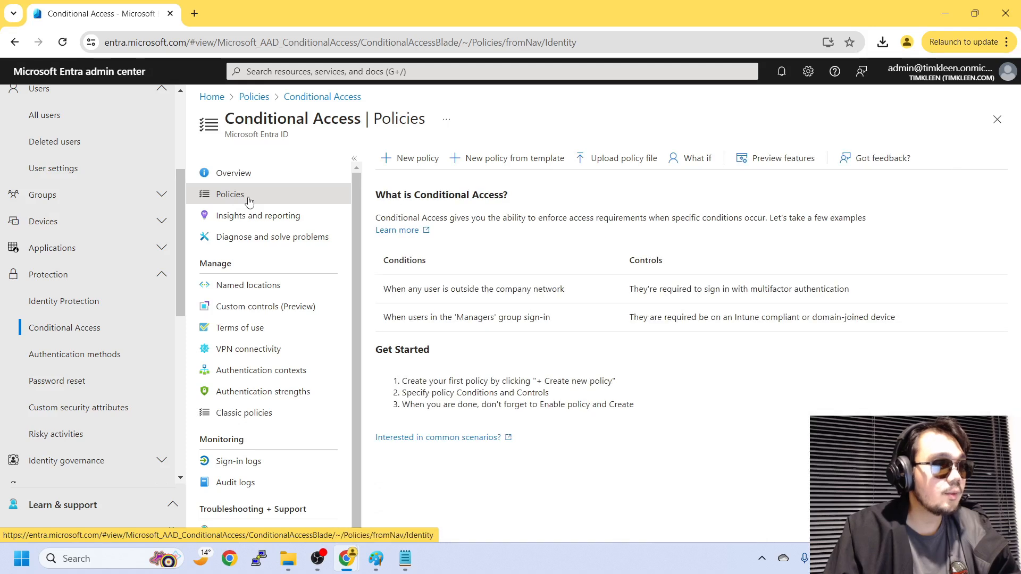
click(420, 159)
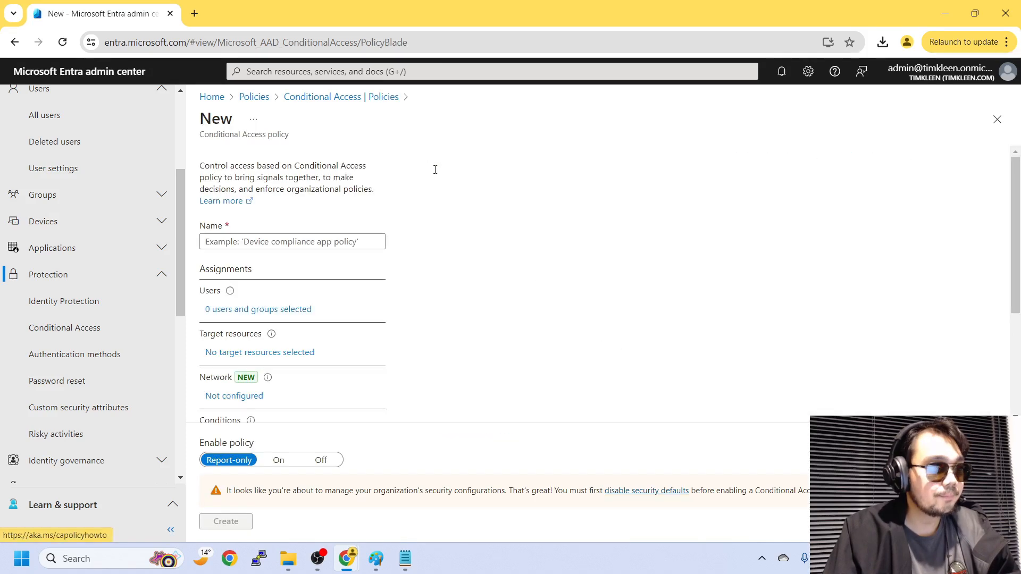
click(234, 240)
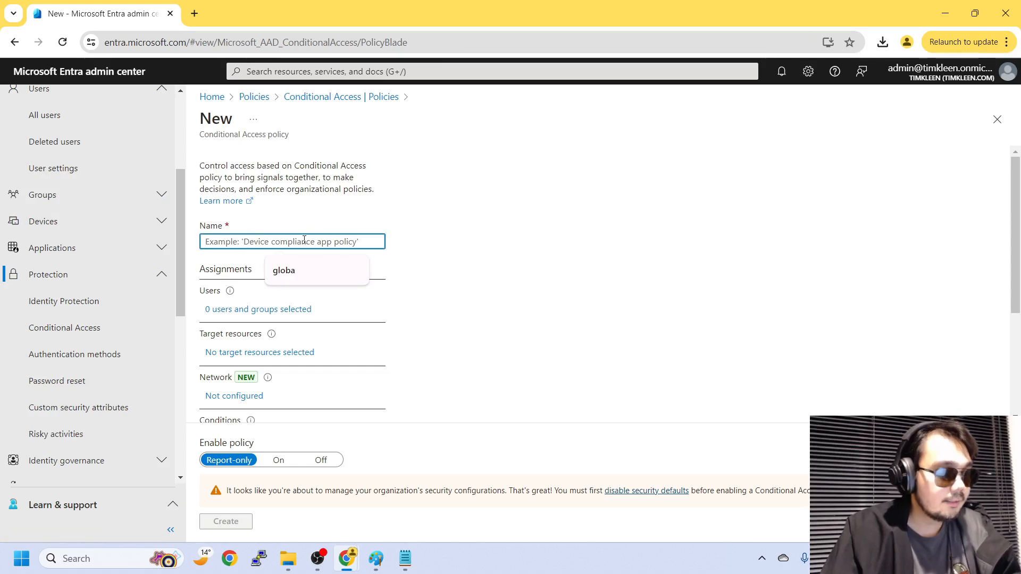
text(All )
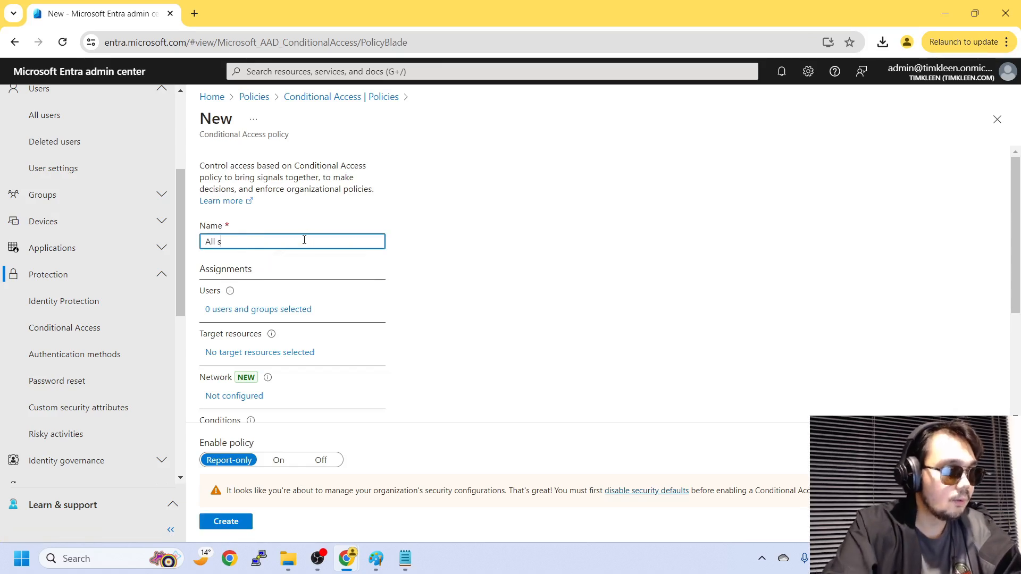
text(Users)
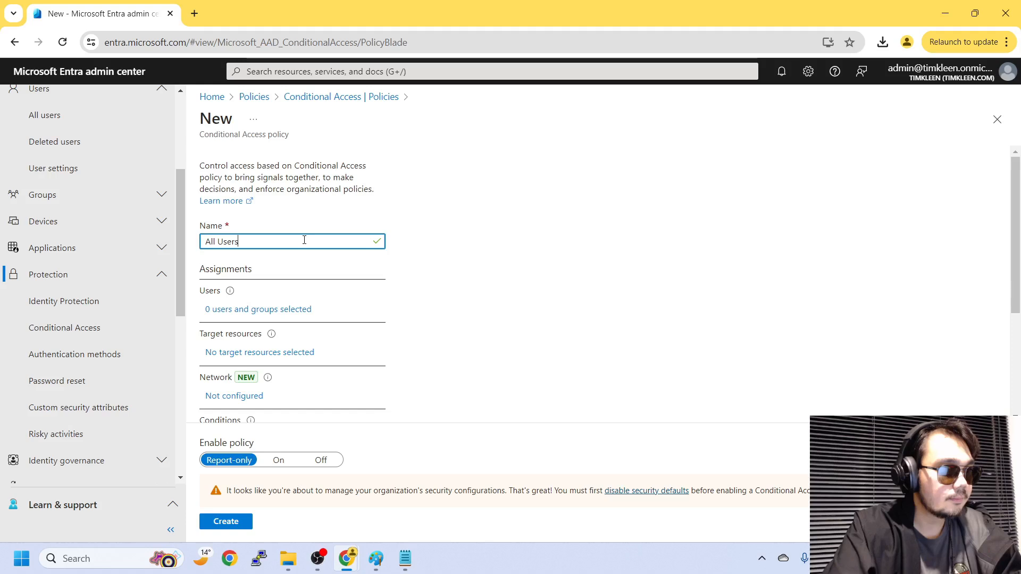
Assign the policy to all users and exclude the organization's administrator account.
click(299, 311)
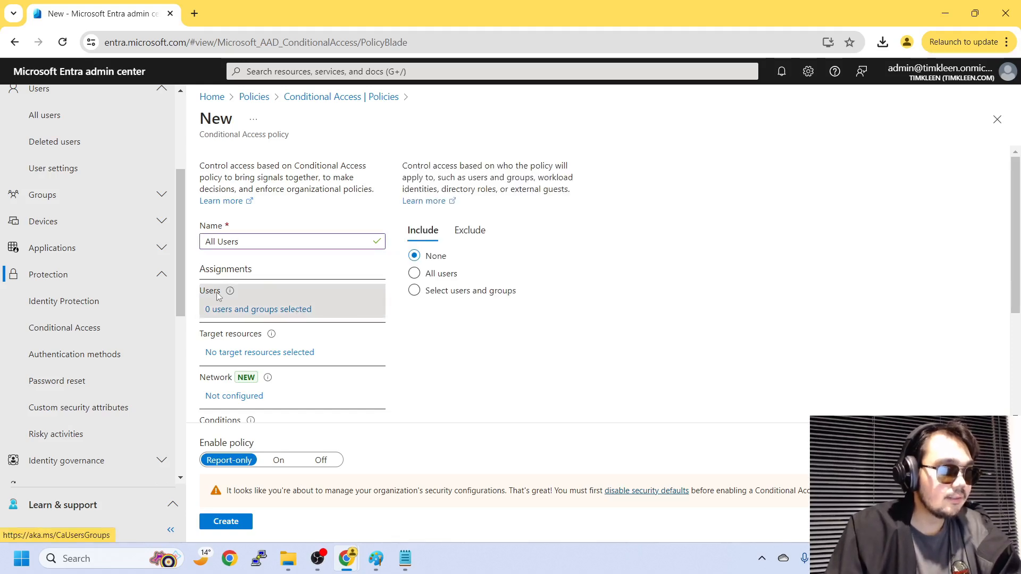
mouse_move(233, 291)
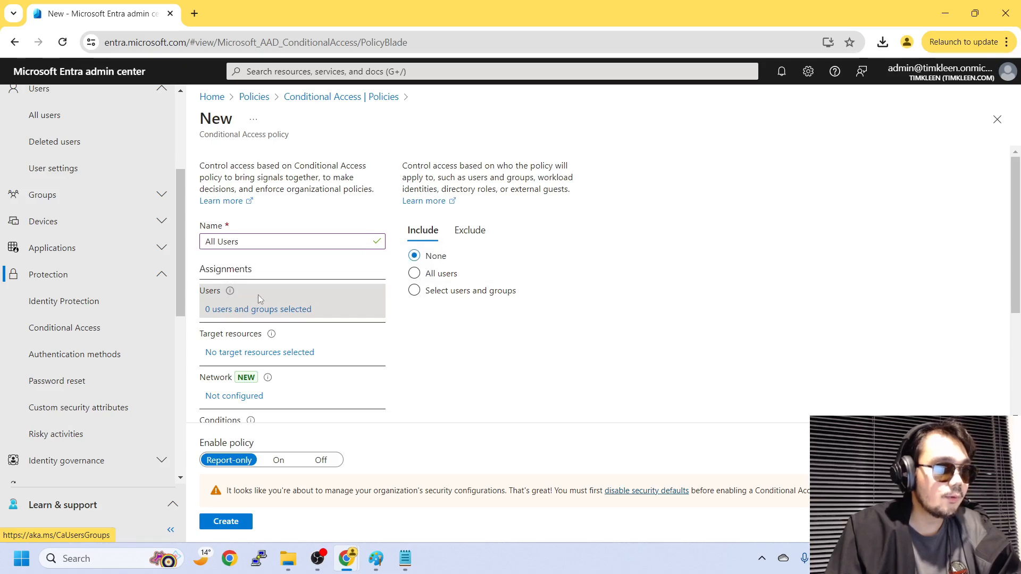
click(414, 274)
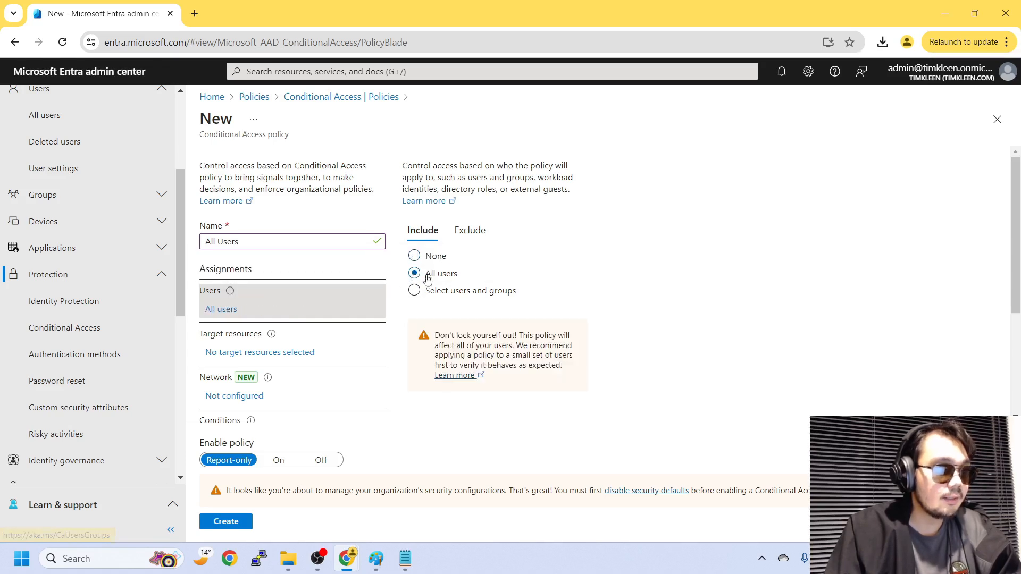
click(477, 232)
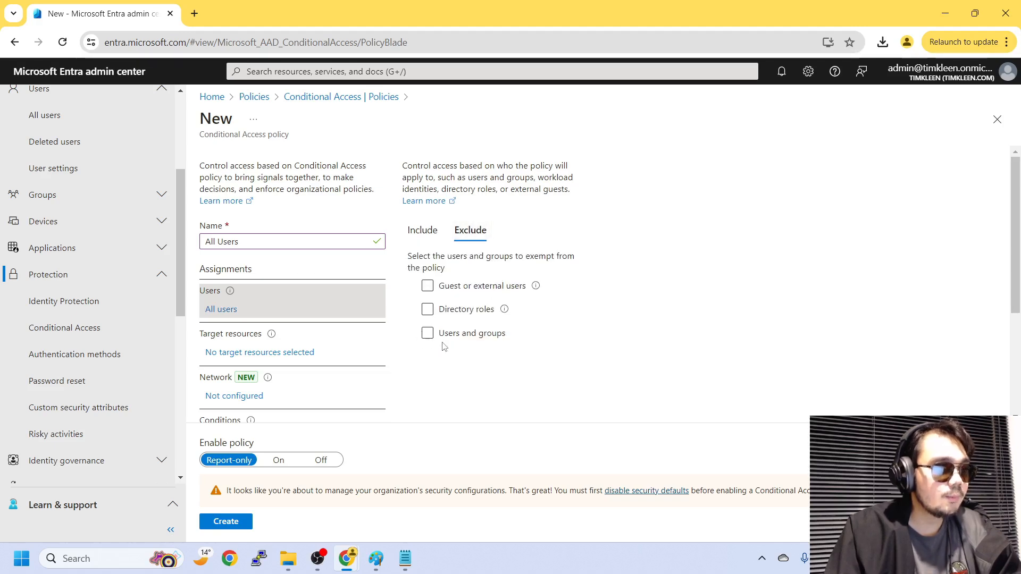
click(428, 292)
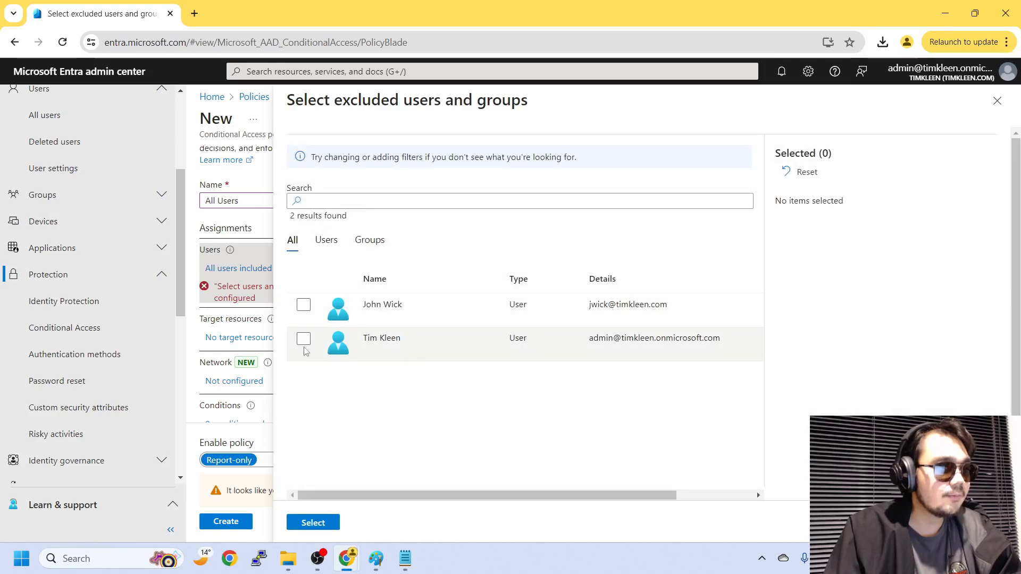
click(304, 341)
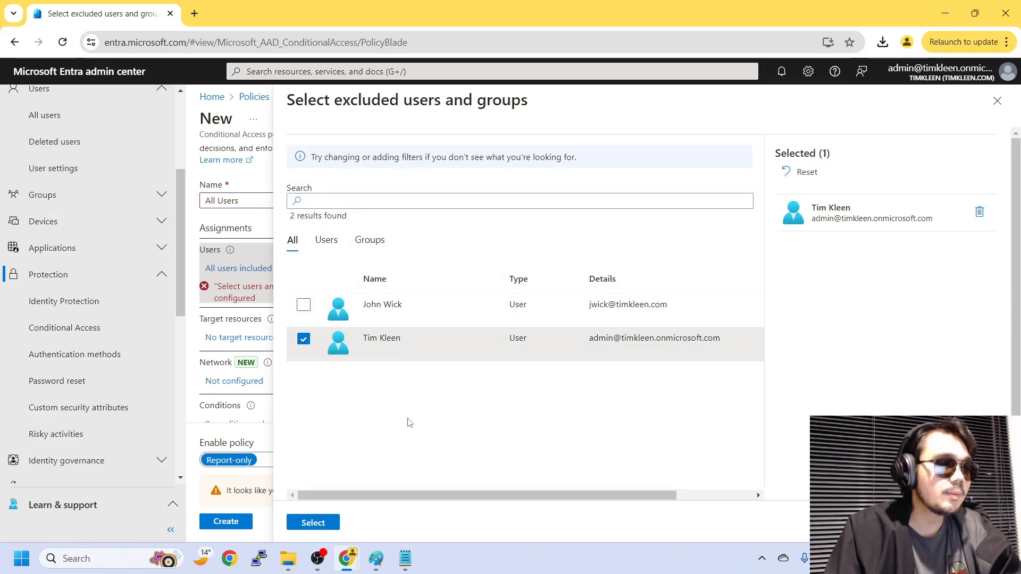
click(321, 523)
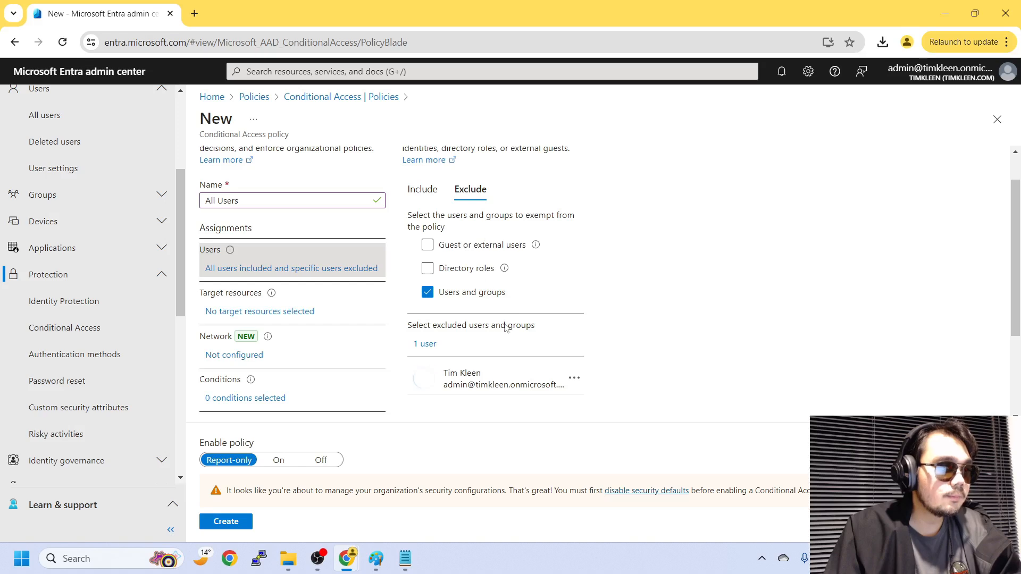
Set the policy's target resources to all cloud apps, and look through the Network and Conditions settings.
click(277, 315)
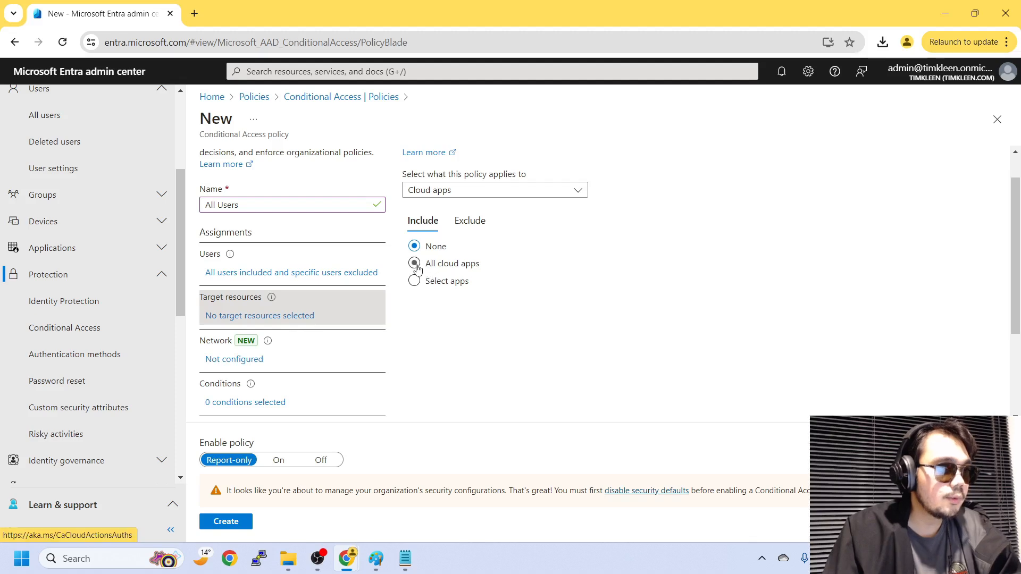
click(415, 264)
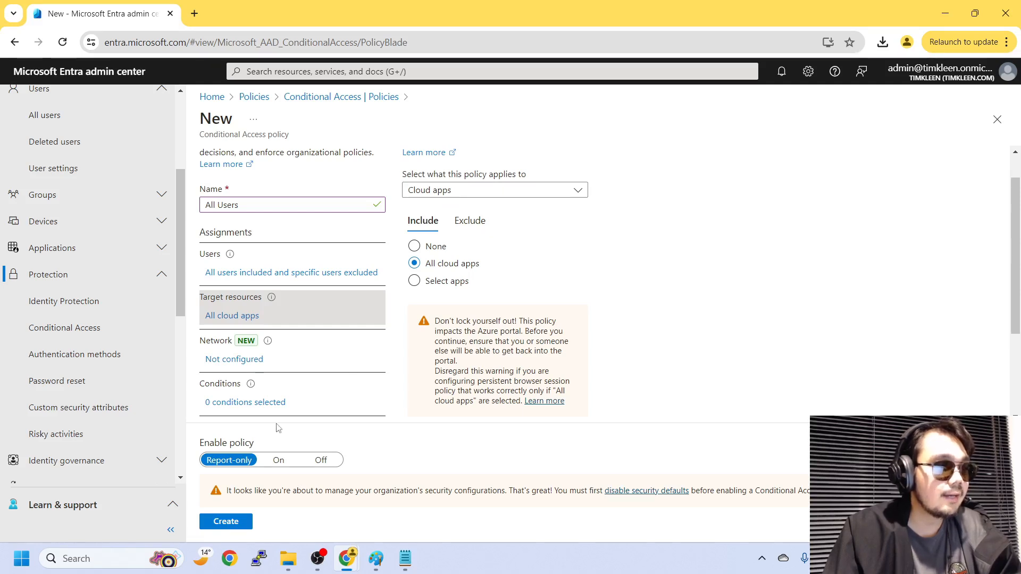
scroll(252, 365, down, 3)
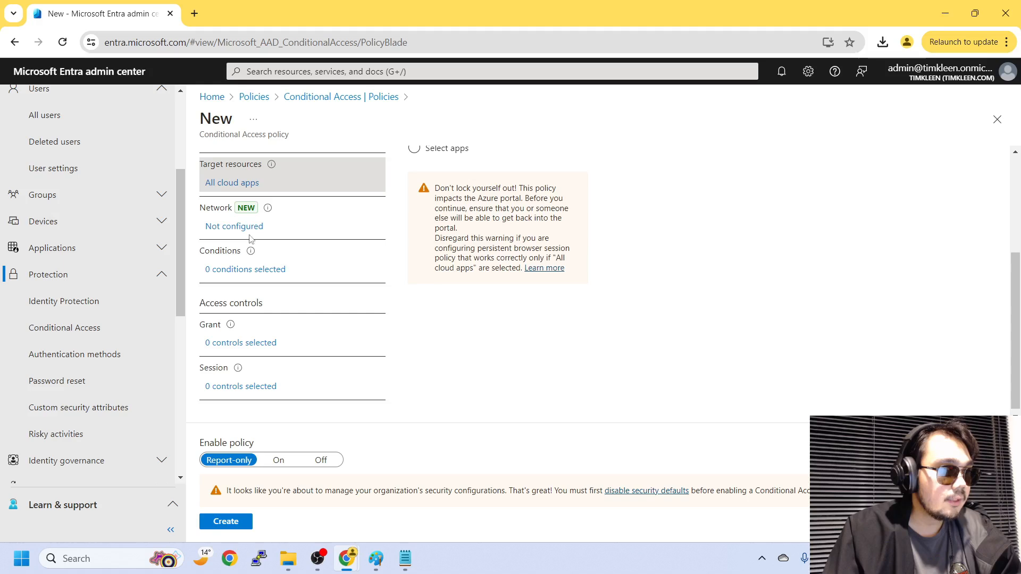
scroll(572, 236, up, 3)
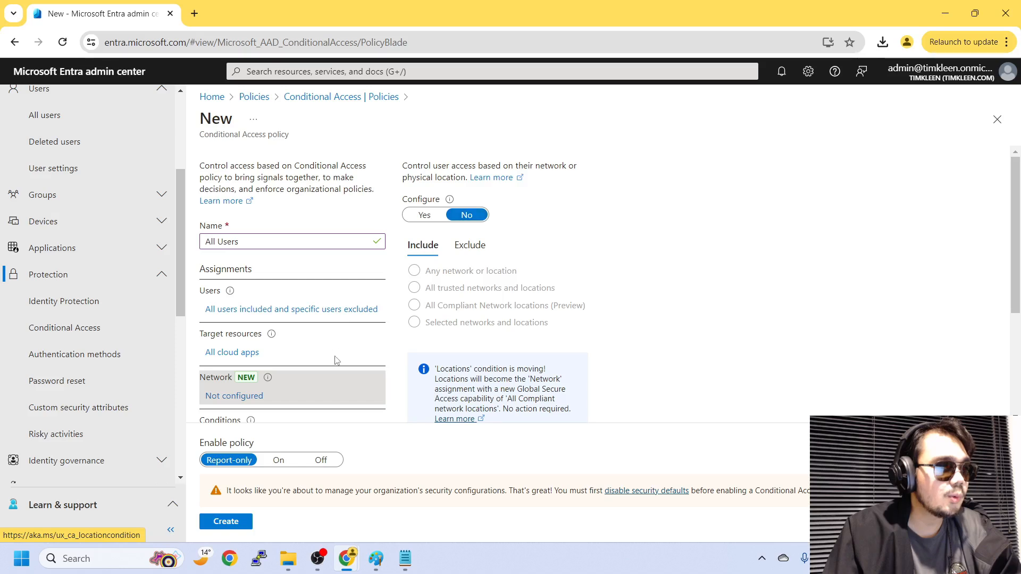
scroll(281, 393, down, 1)
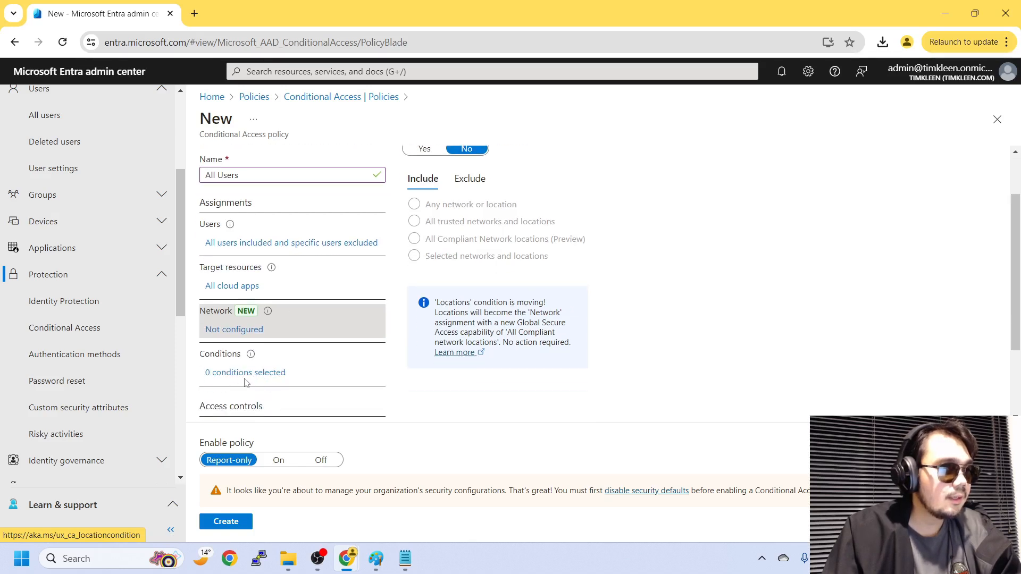
click(245, 373)
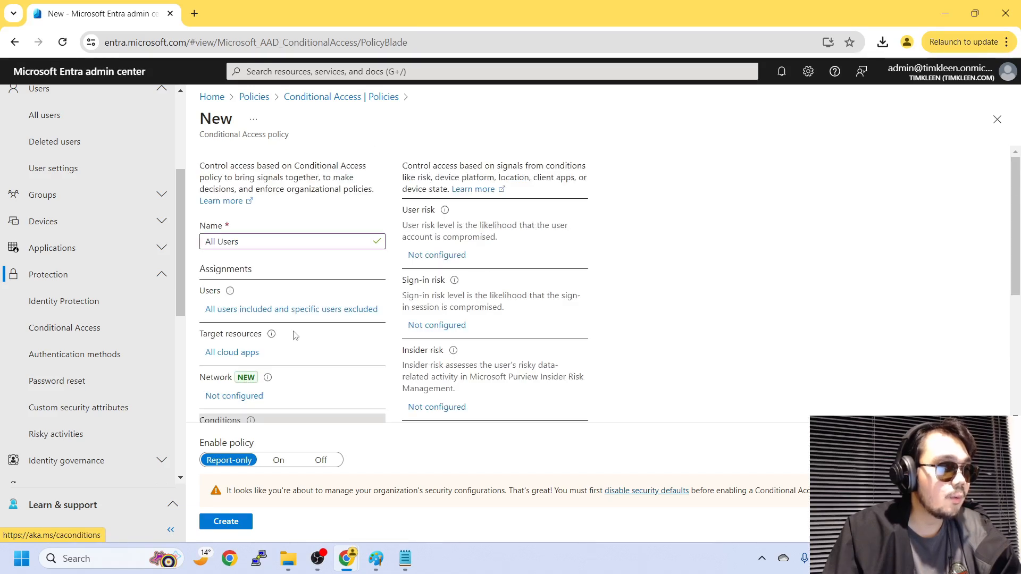
scroll(319, 327, down, 1)
scroll(252, 386, down, 1)
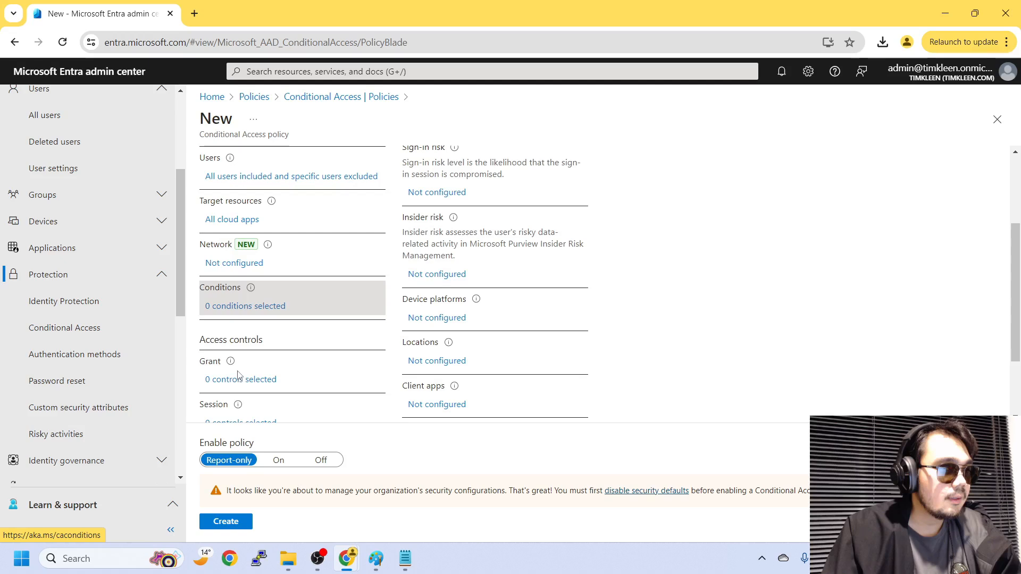
Set the policy's grant control to grant access with multifactor authentication required.
click(238, 380)
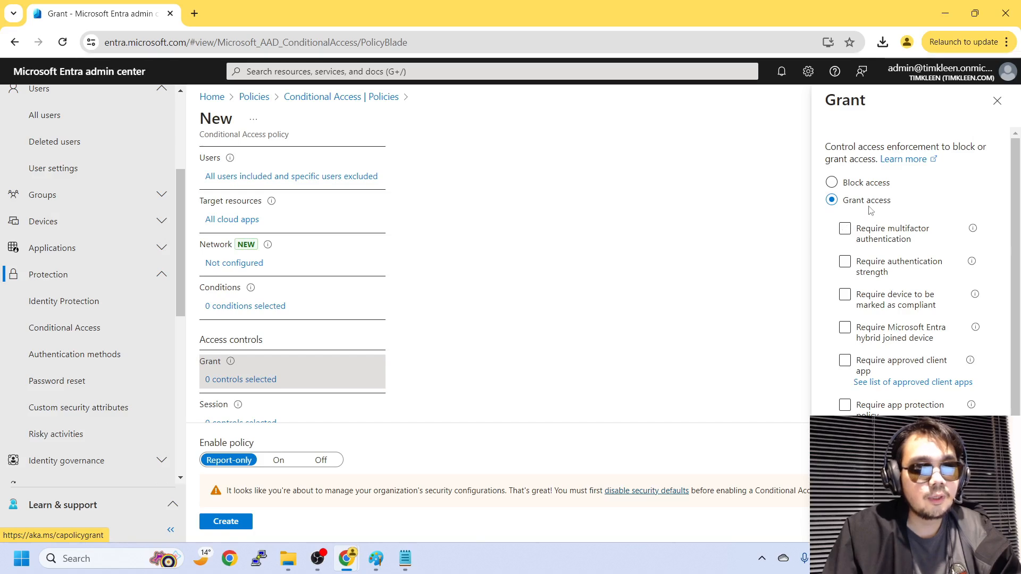
click(846, 229)
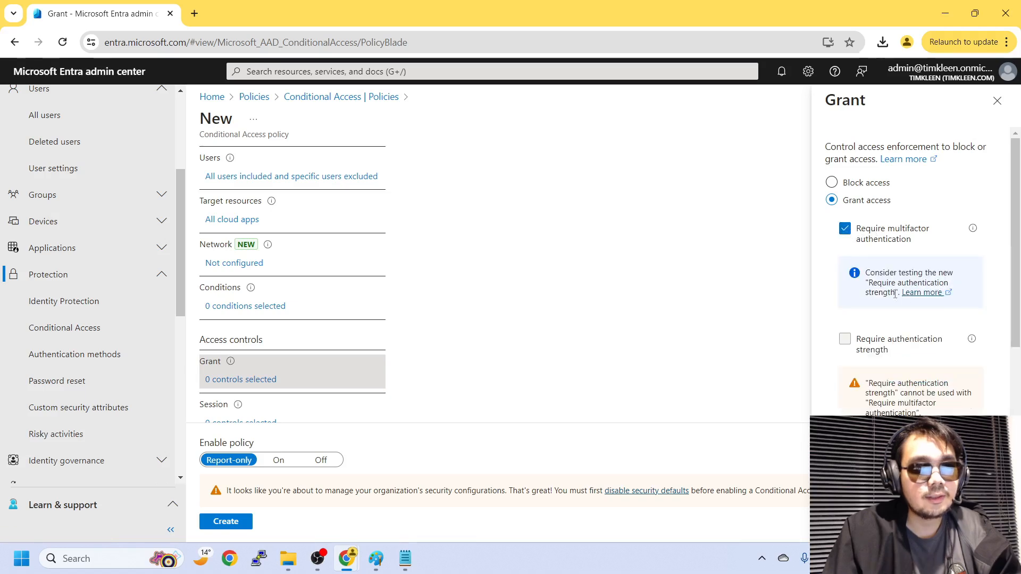
scroll(874, 245, down, 5)
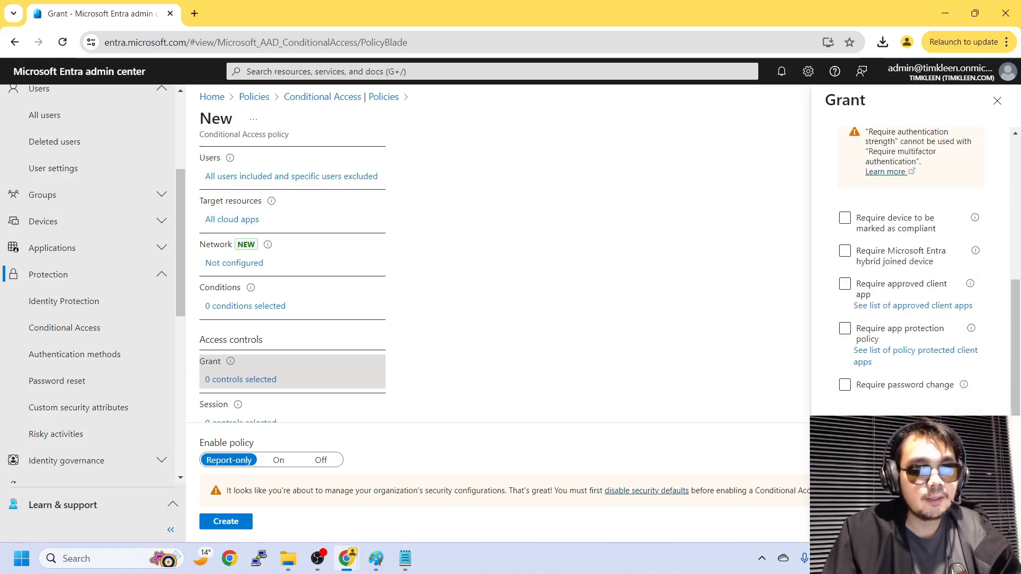
click(851, 521)
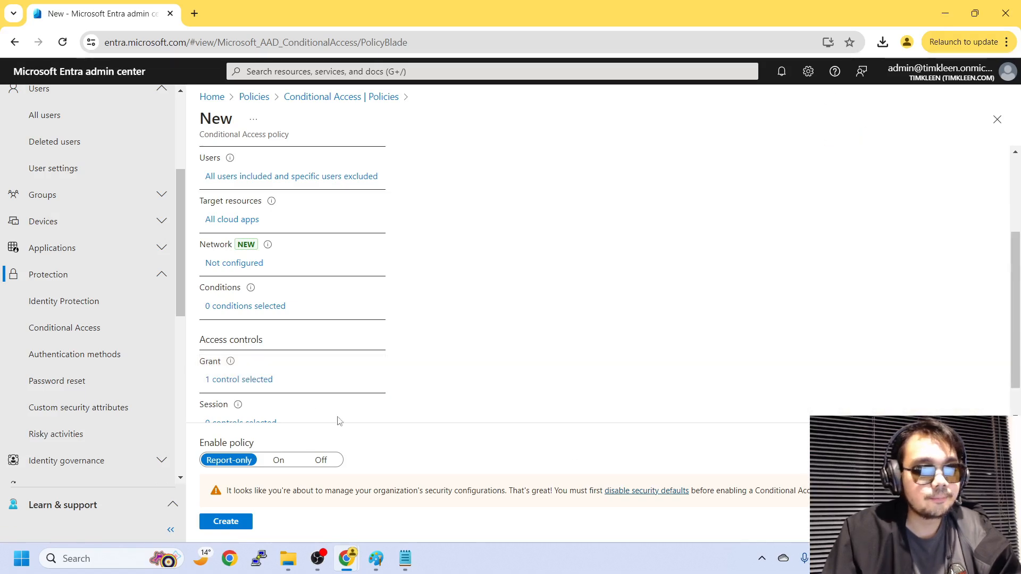
Set the policy's enable state to On and read the notice about the organization's security configurations.
scroll(315, 330, down, 1)
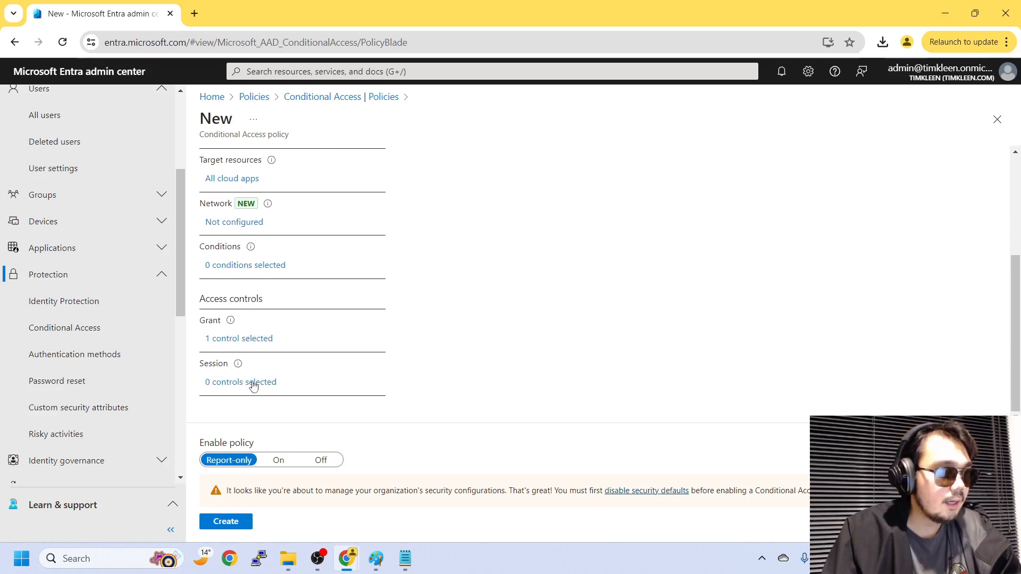
click(278, 460)
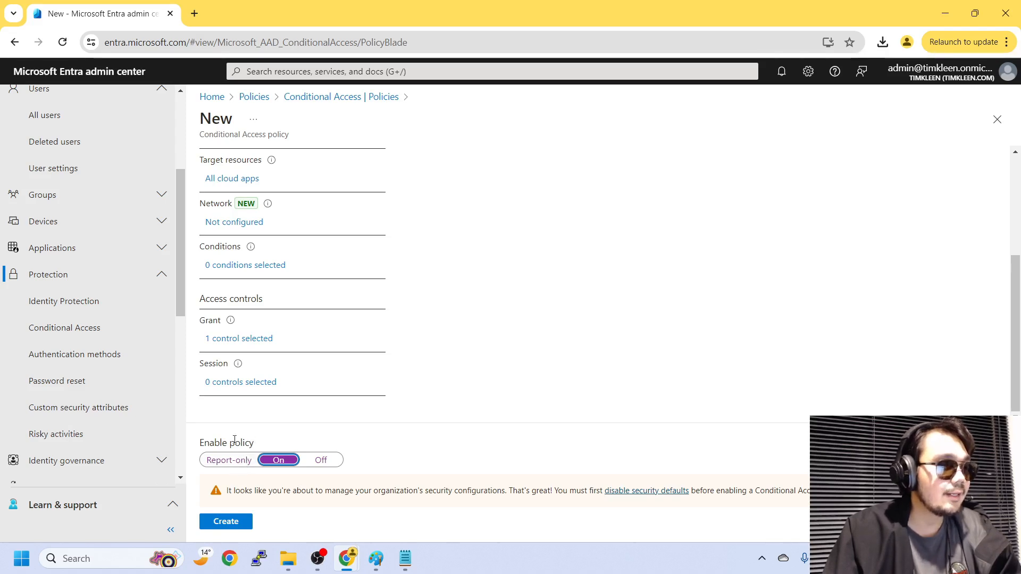
scroll(135, 321, up, 4)
scroll(106, 309, down, 3)
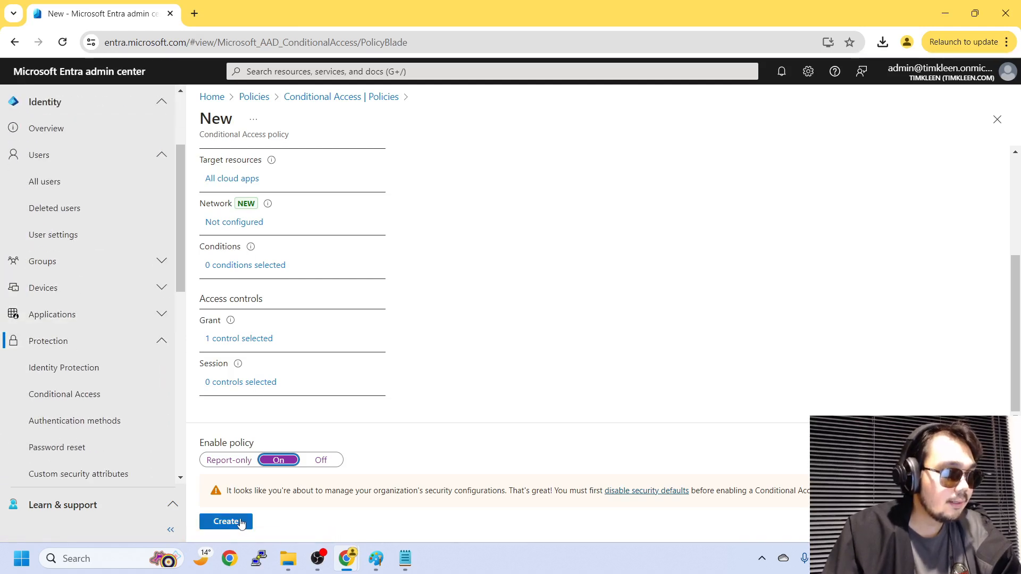
click(229, 493)
drag(314, 488, 819, 491)
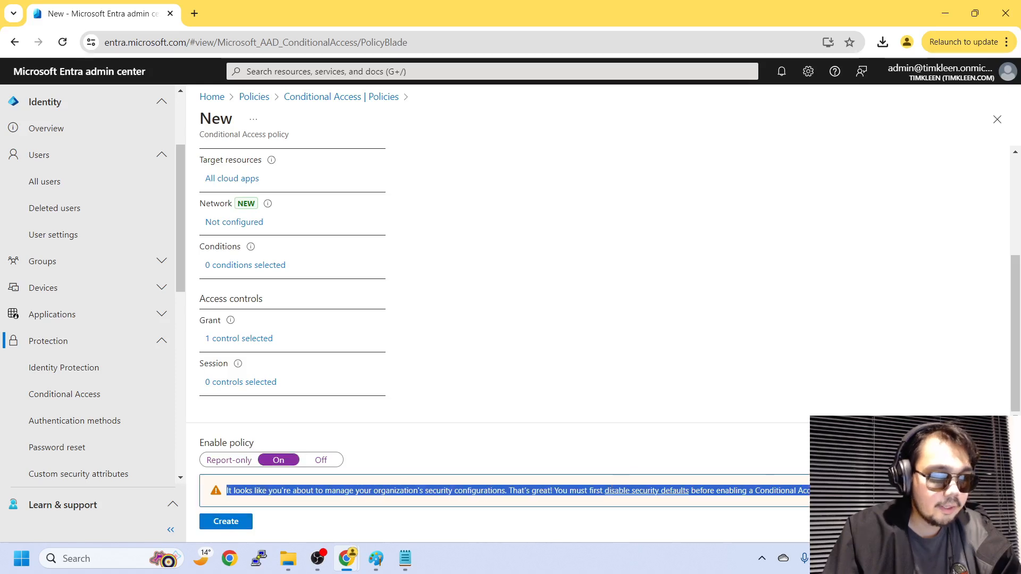
click(568, 490)
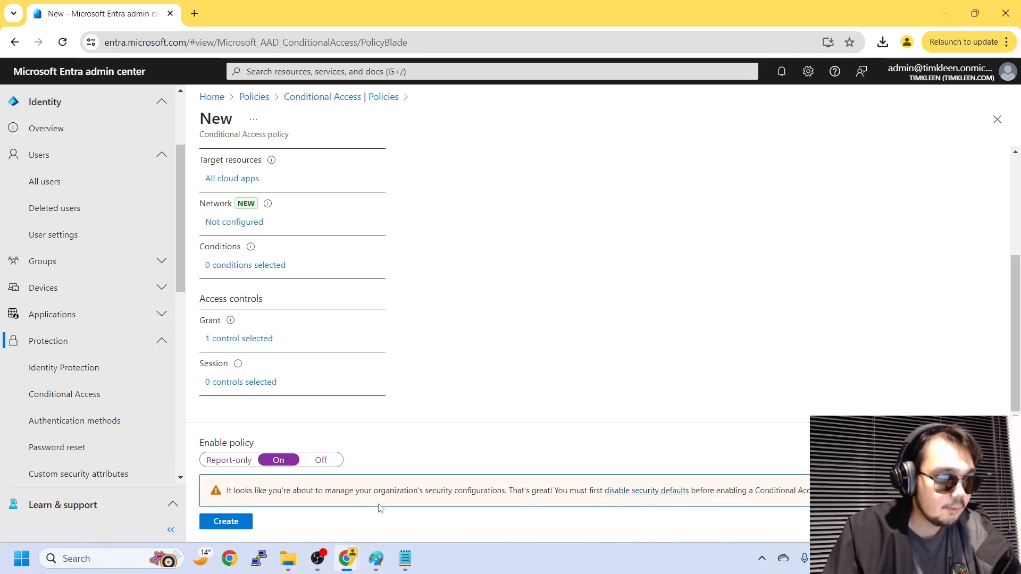
Disable security defaults with the reason "My organization is planning to use Conditional Access", and save the change.
click(662, 497)
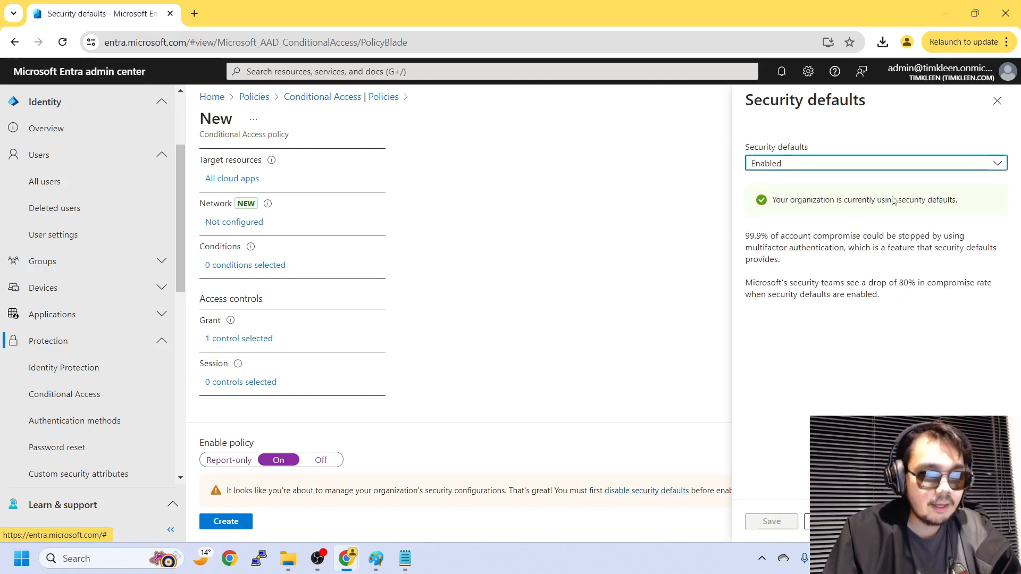
click(847, 166)
click(828, 204)
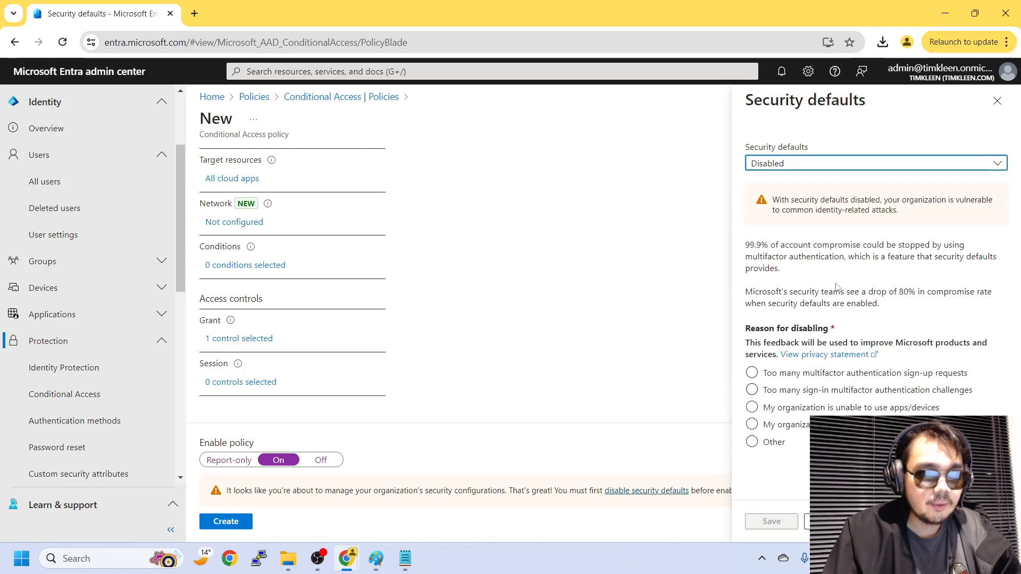
click(797, 427)
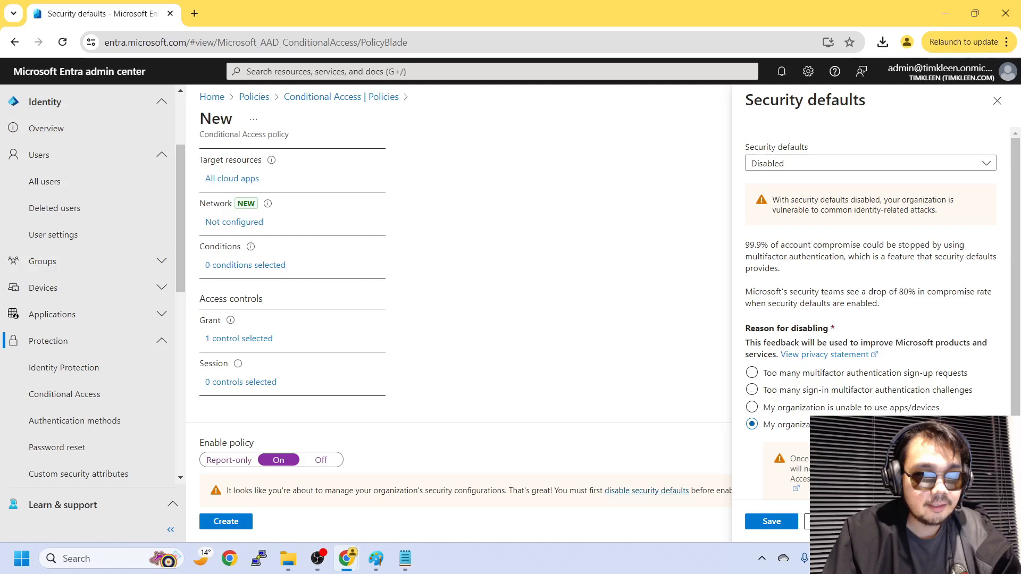
scroll(801, 510, down, 1)
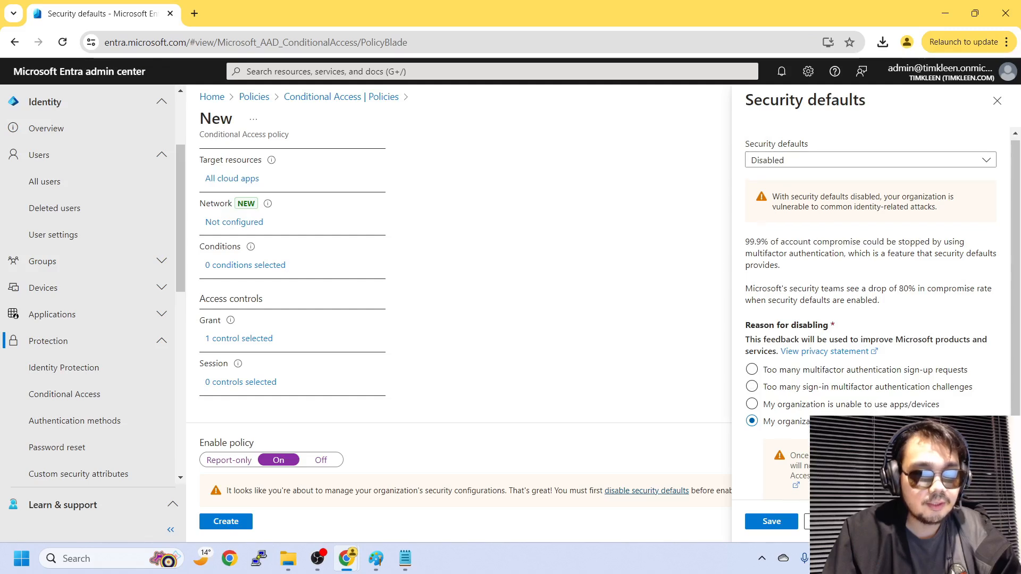
click(782, 522)
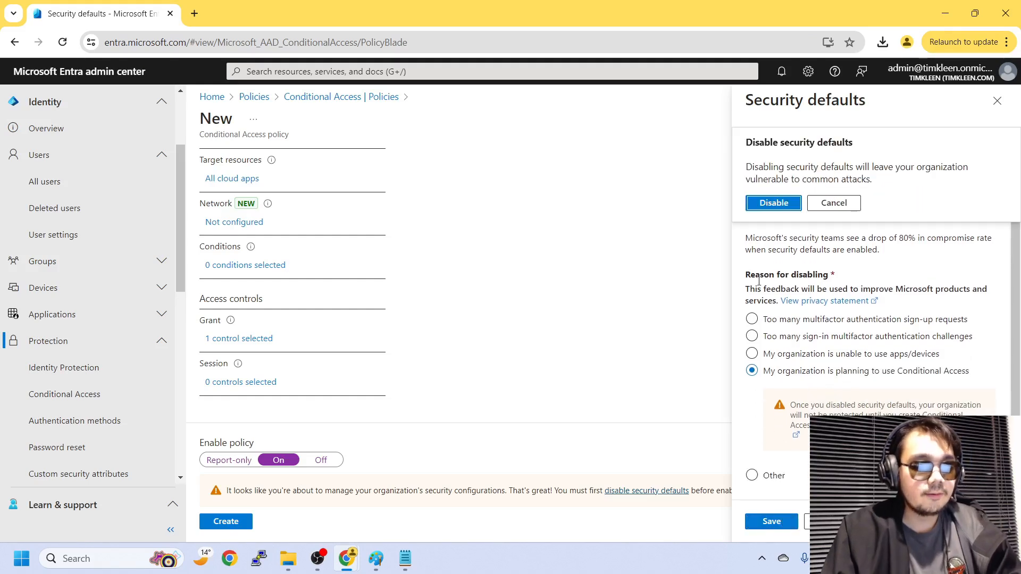
click(774, 203)
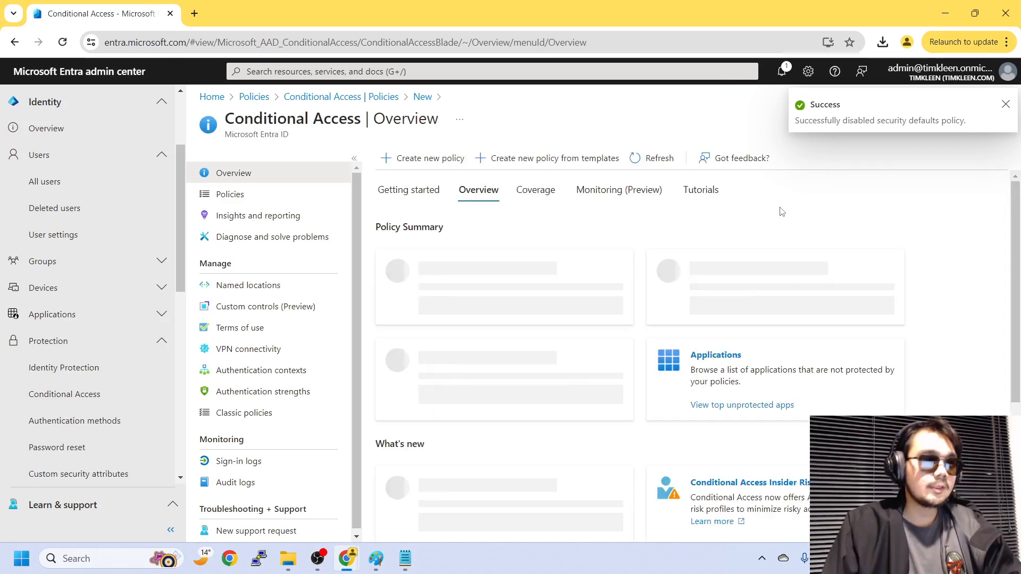
Check the Policies and Classic policies pages of Conditional Access, and start a new policy named "All Users".
click(263, 197)
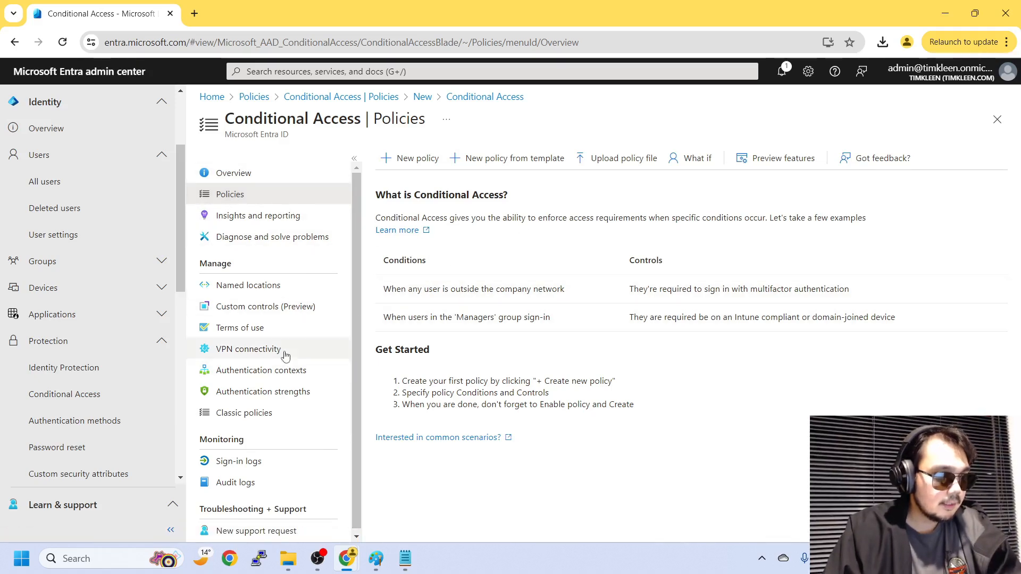
click(275, 413)
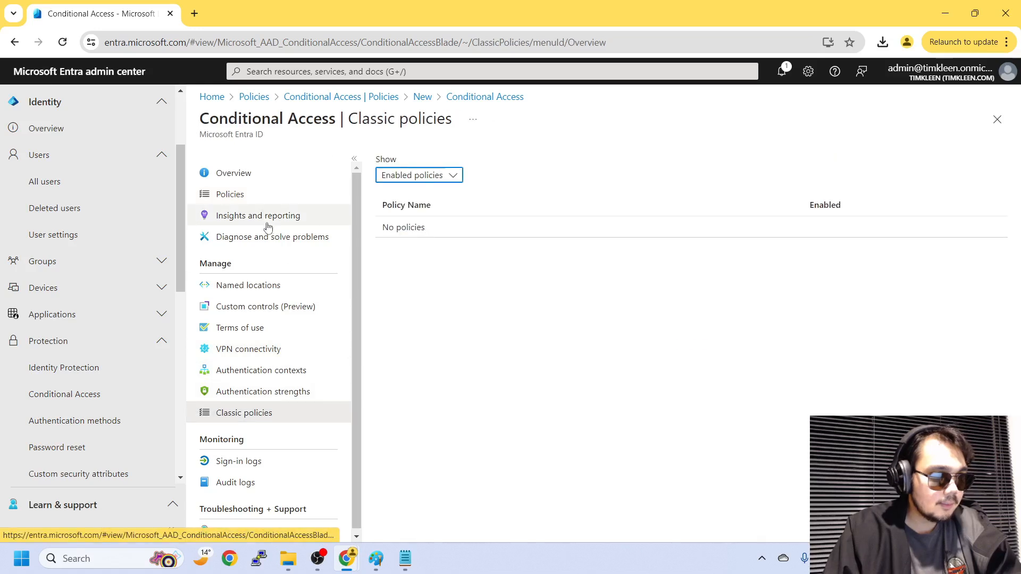
click(268, 196)
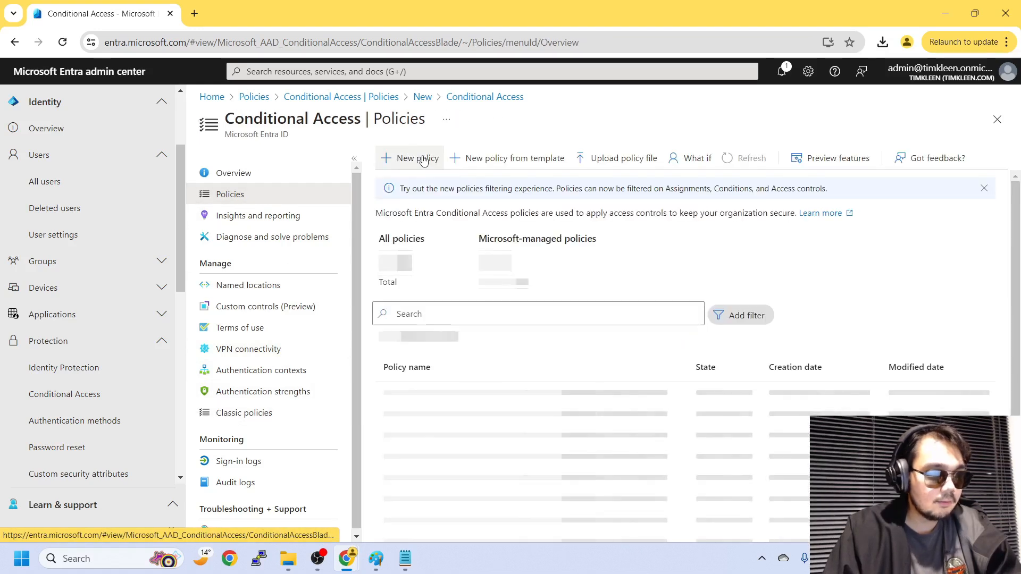
click(418, 159)
click(279, 243)
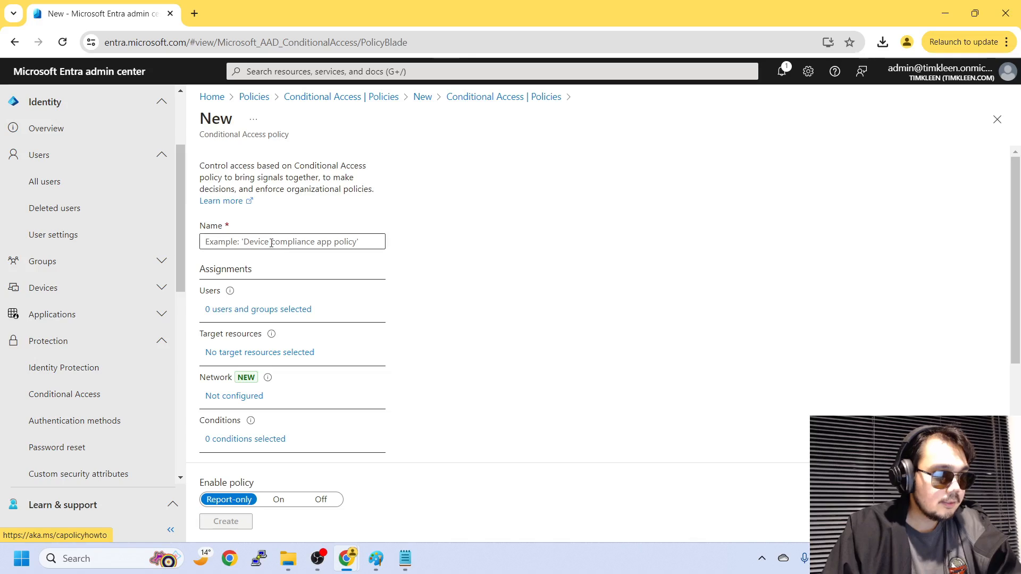
text(All Users)
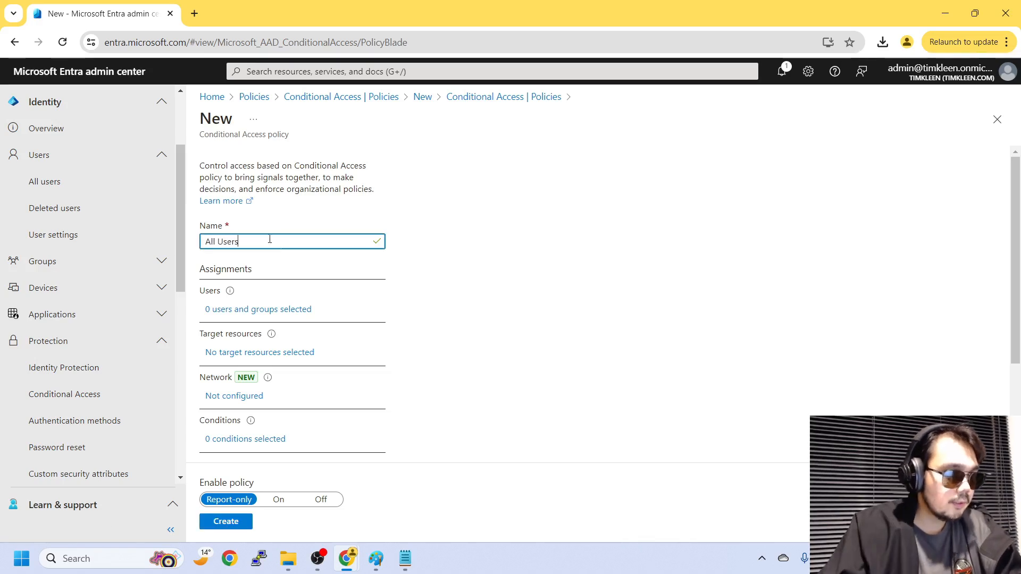
Assign the policy to all users and exclude the administrator account.
click(259, 310)
click(427, 274)
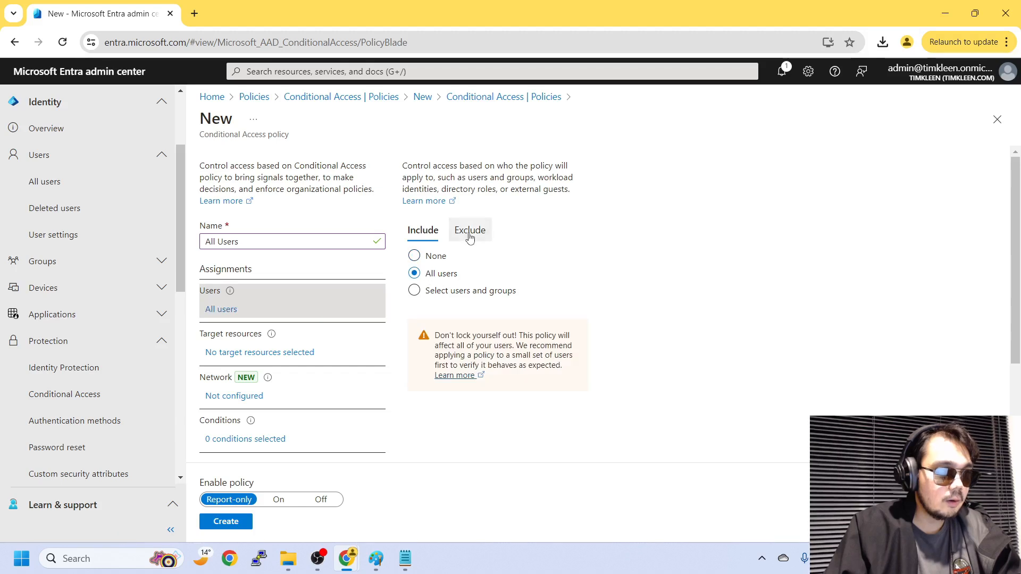
click(470, 232)
click(427, 333)
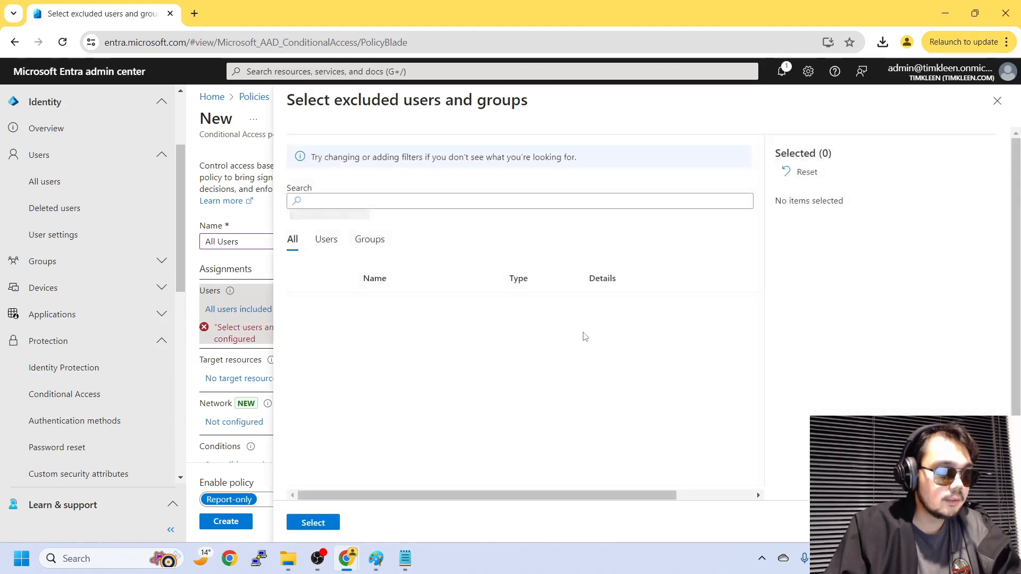
click(303, 338)
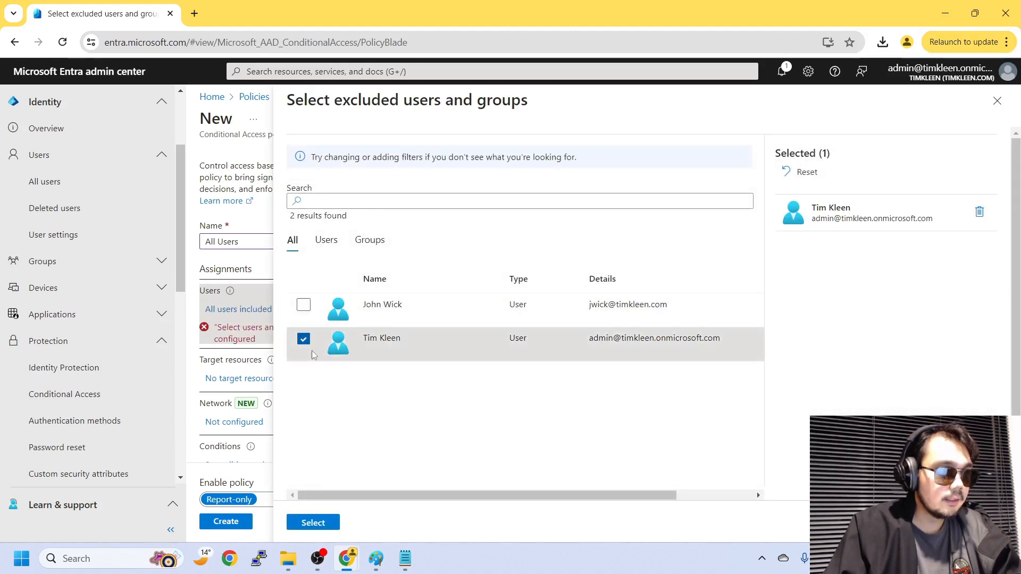
click(313, 523)
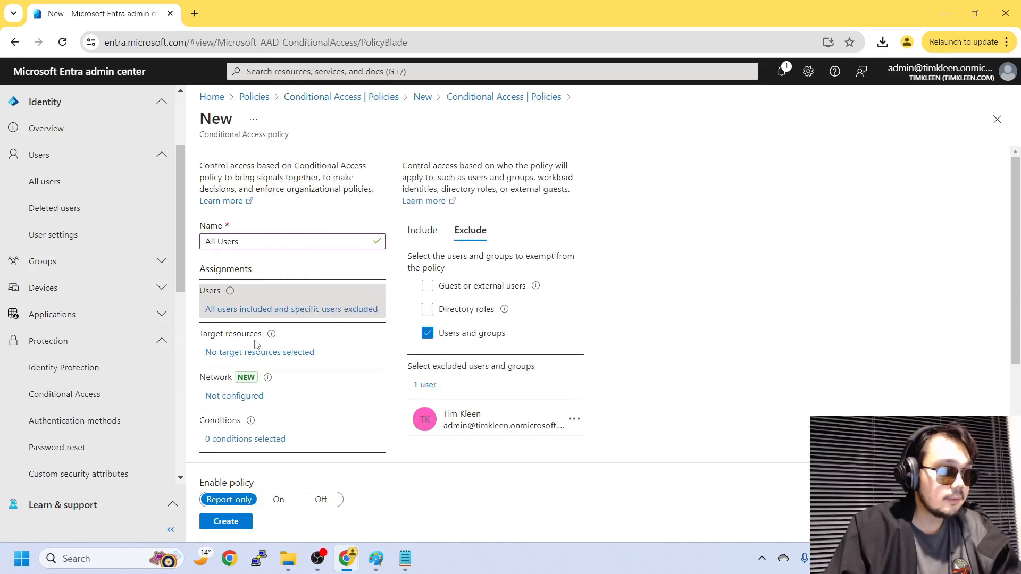
Set the policy's target resources to all cloud apps.
click(246, 441)
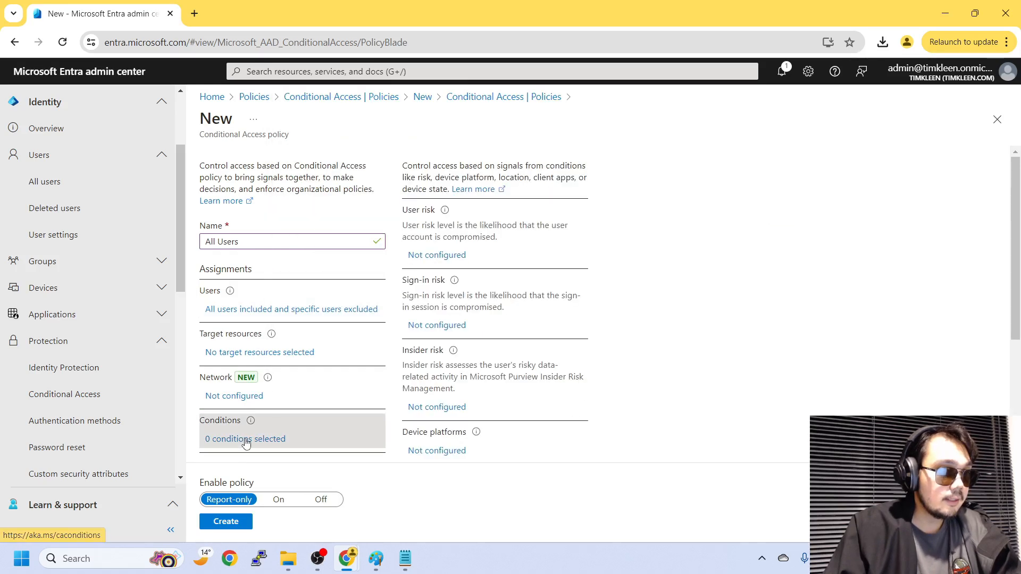
scroll(242, 425, down, 1)
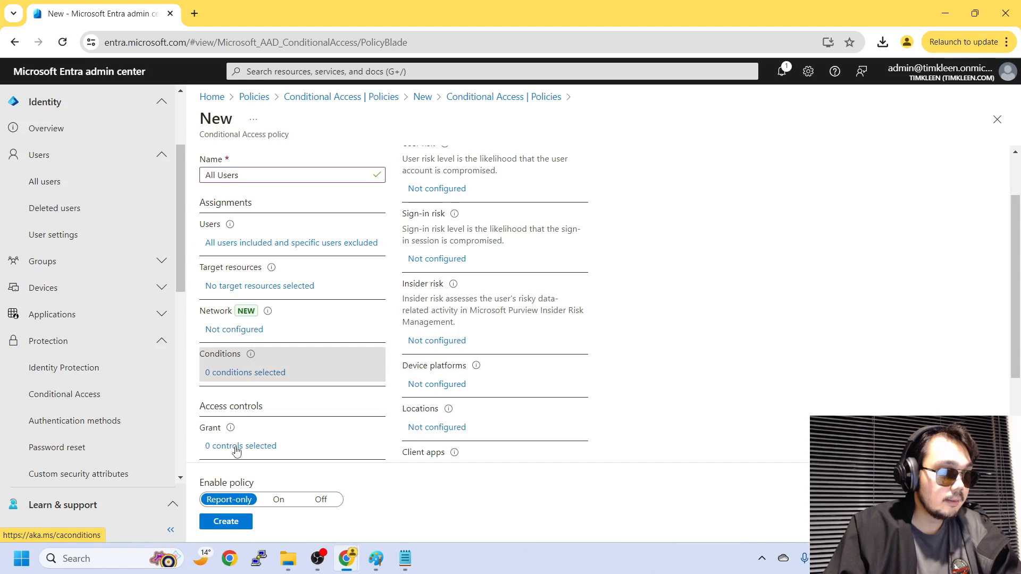
click(295, 287)
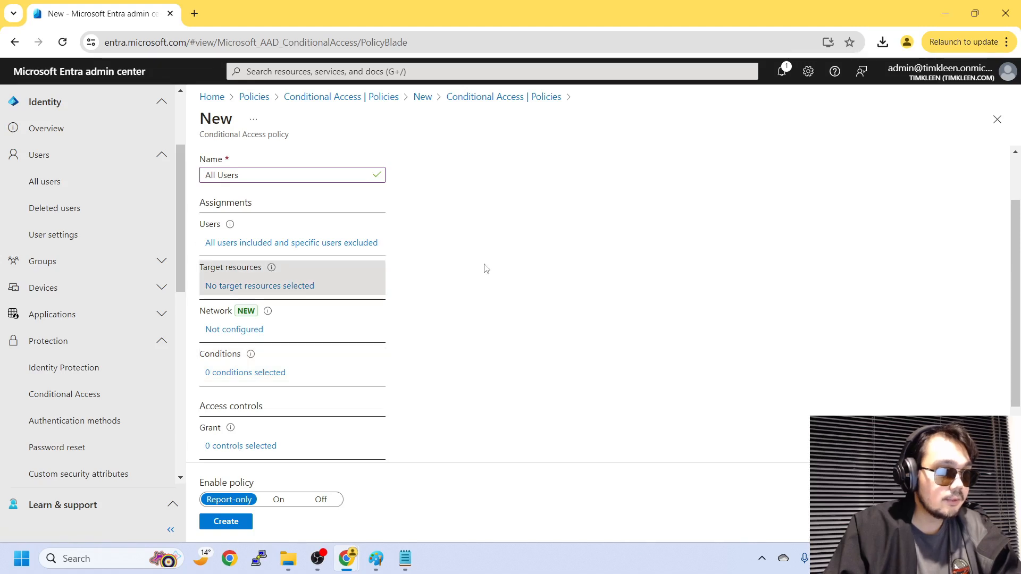
click(413, 300)
scroll(268, 380, down, 3)
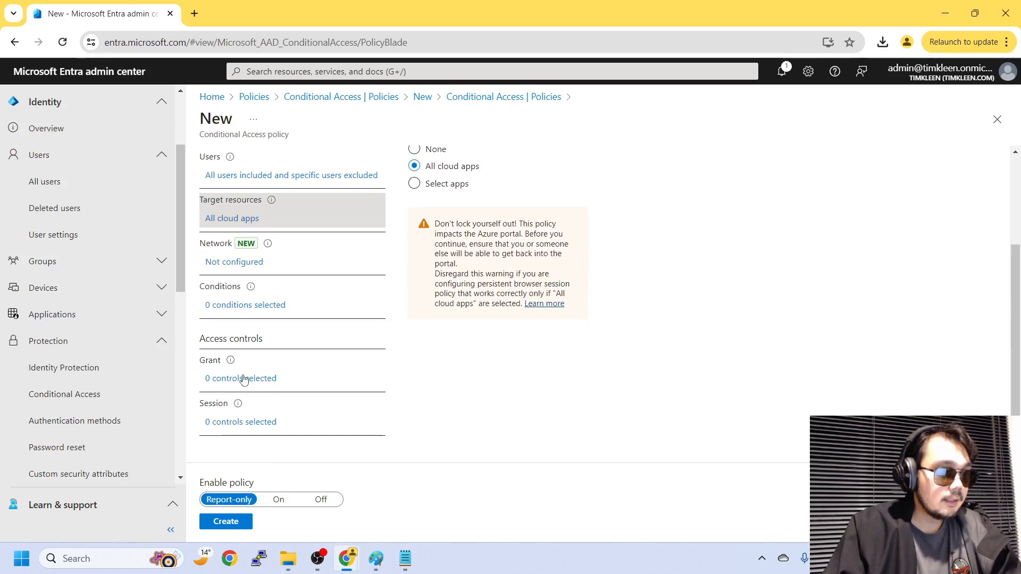
Set the grant control to grant access with multifactor authentication required.
click(244, 380)
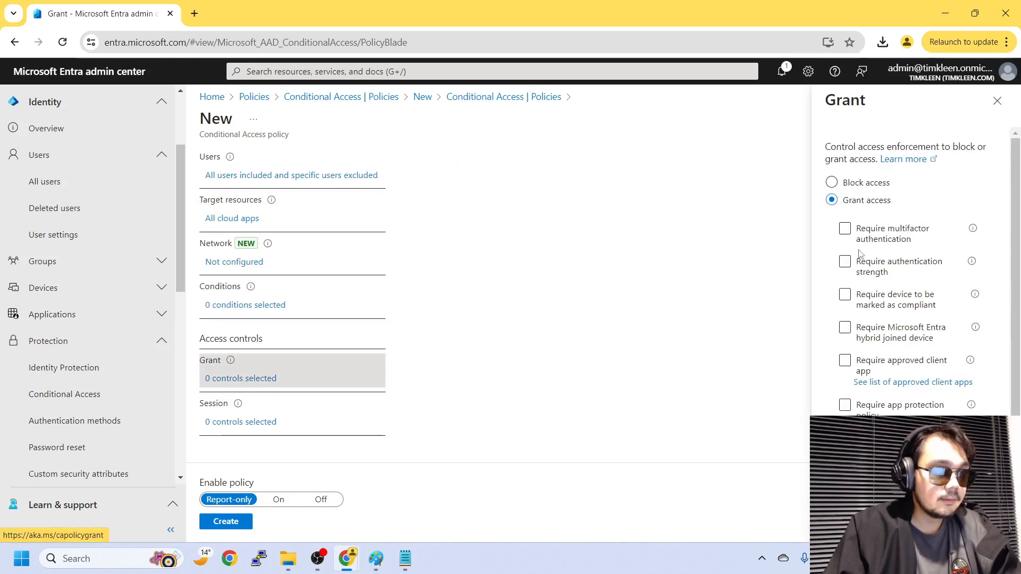
click(849, 232)
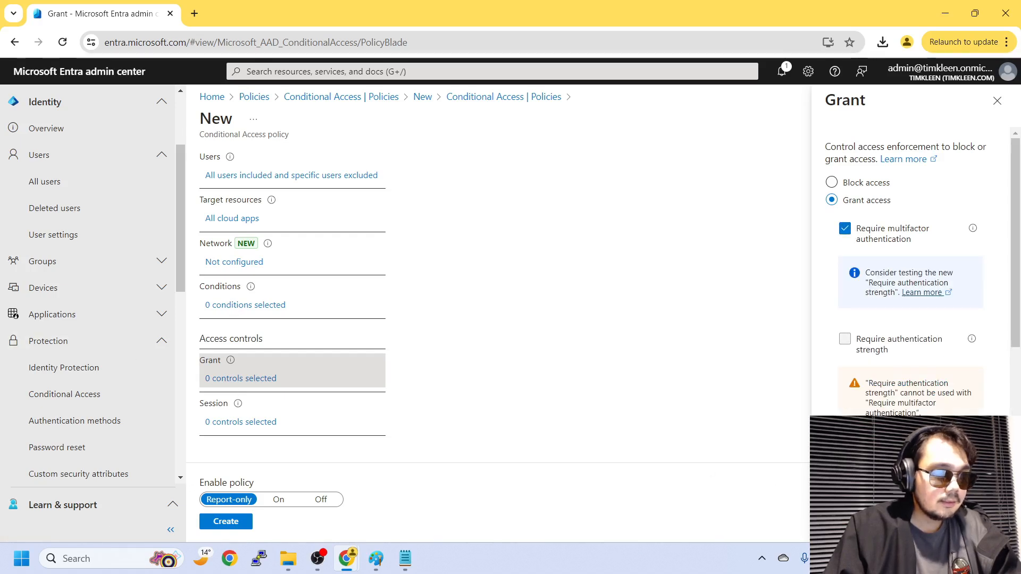
click(850, 521)
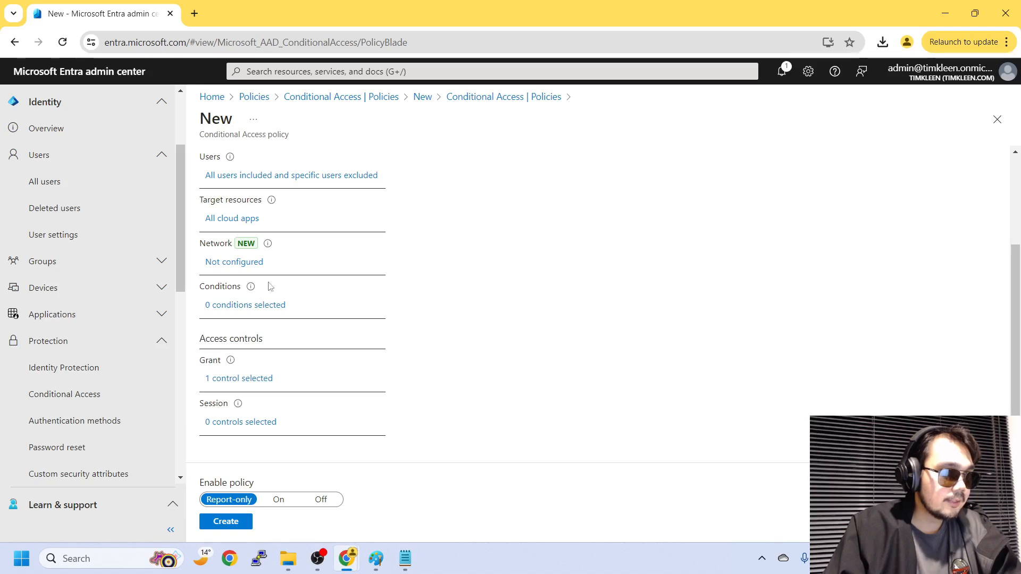
Check the policy's available conditions, then set its enable state to On and create it.
click(245, 307)
scroll(254, 347, down, 3)
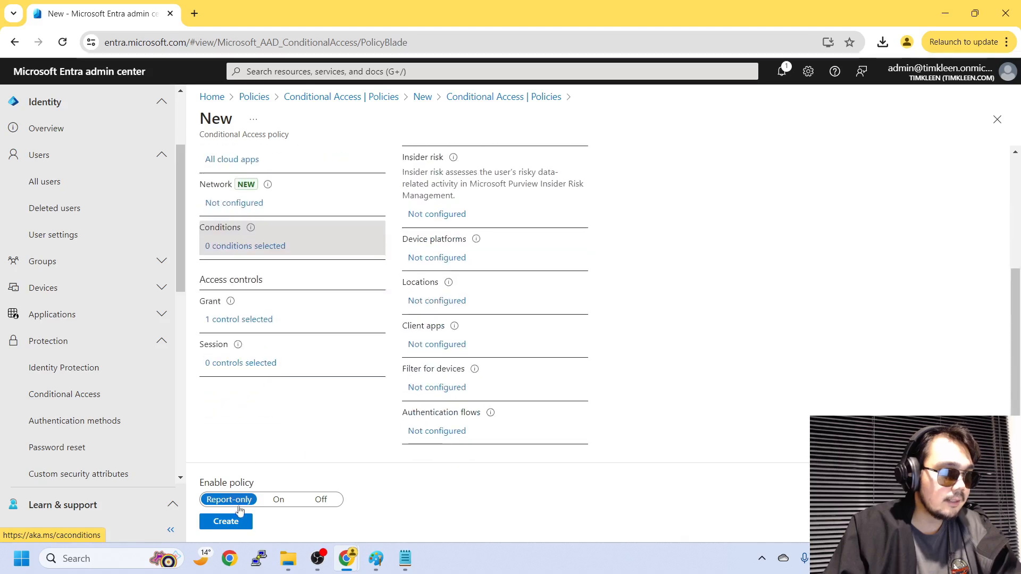
click(279, 500)
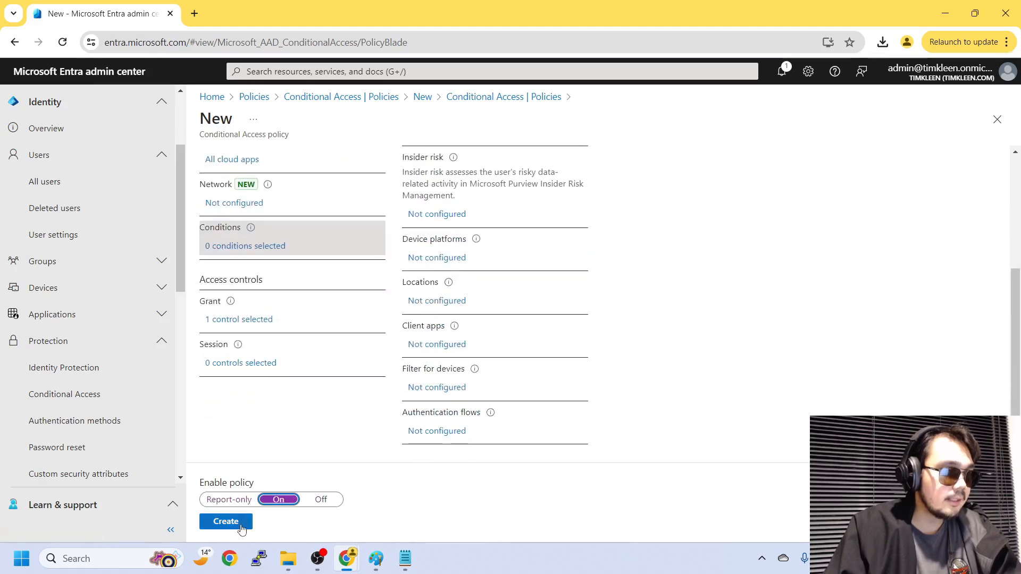
click(226, 521)
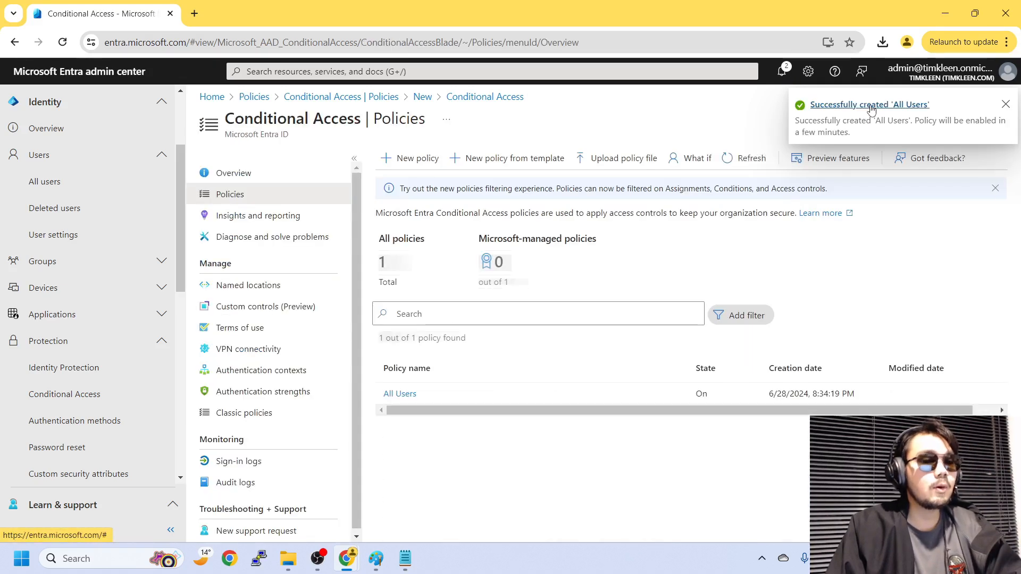
Rename the All Users policy to "MFA - All Users" and save it.
click(396, 393)
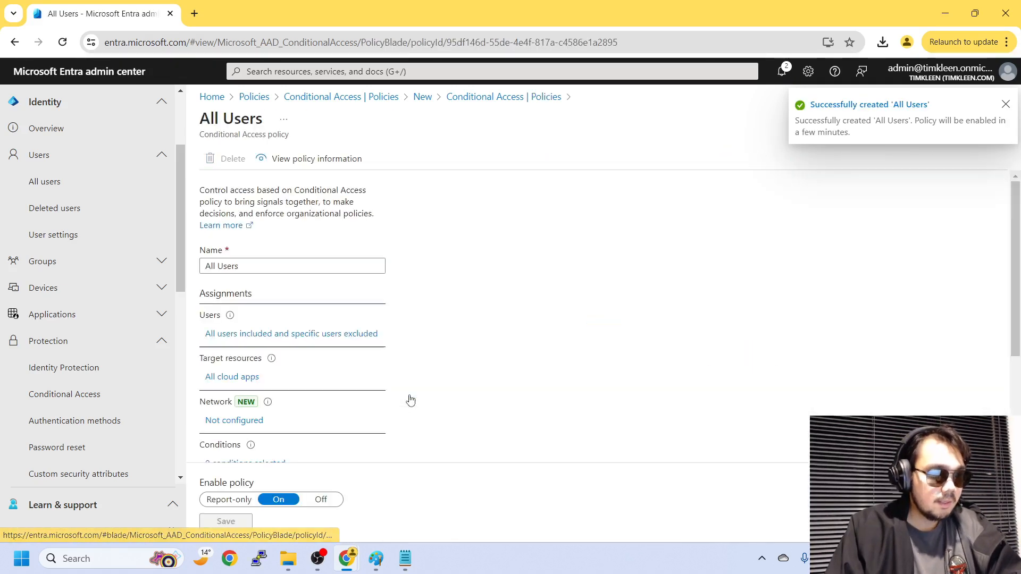
click(202, 264)
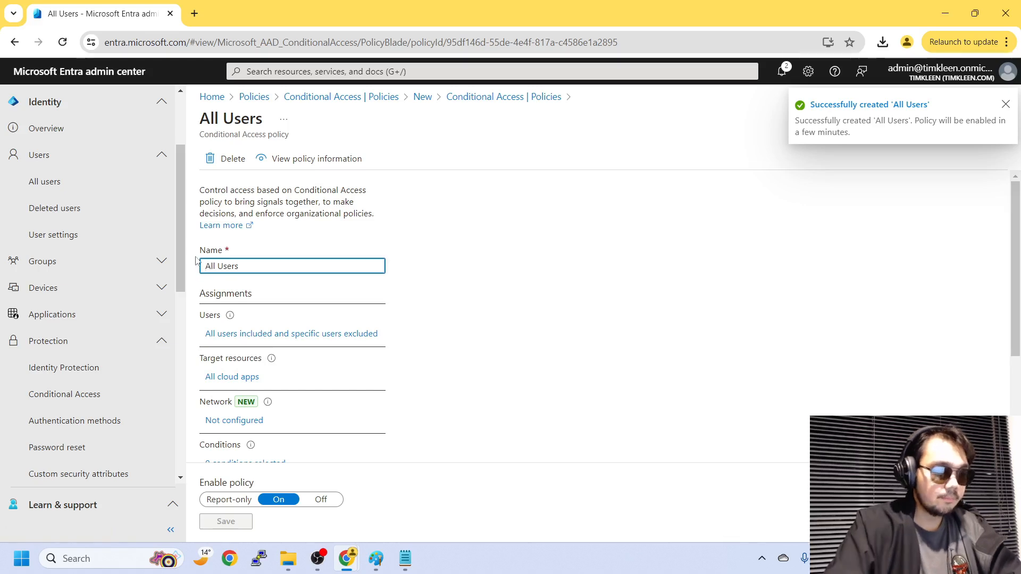
text(MFA -)
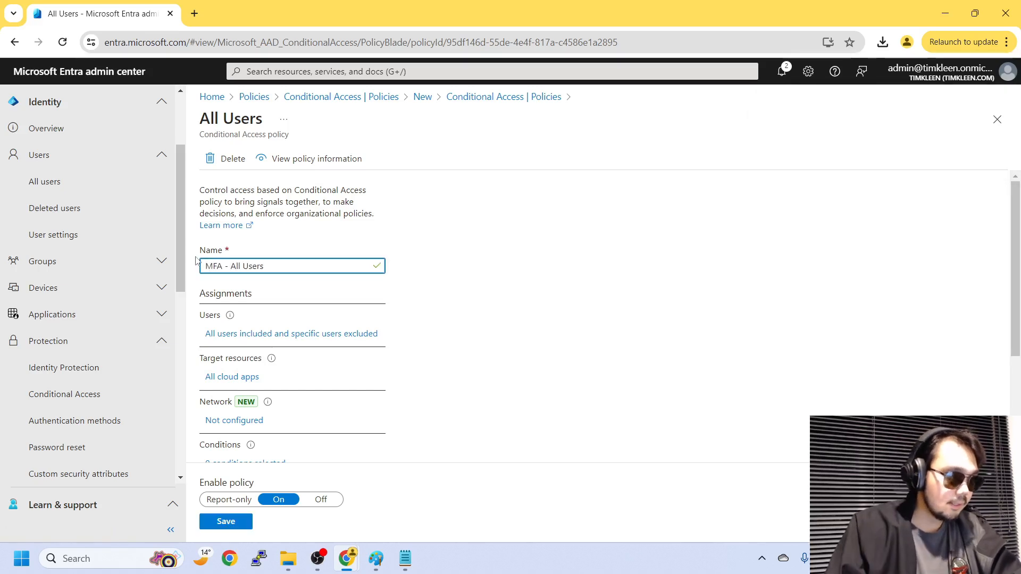
scroll(254, 298, down, 3)
click(225, 521)
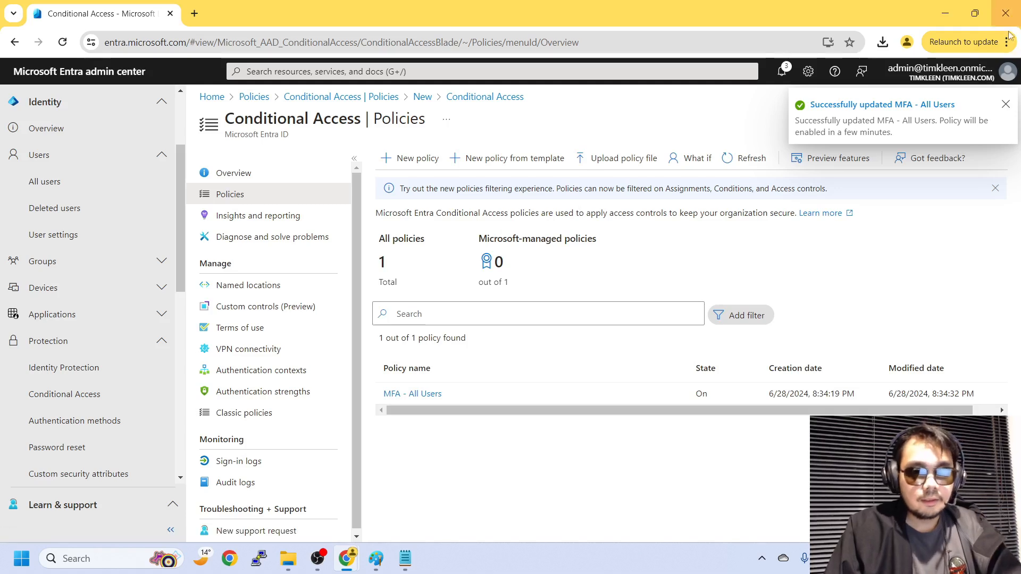
Open an incognito browser window and go to office.com.
click(960, 42)
click(944, 131)
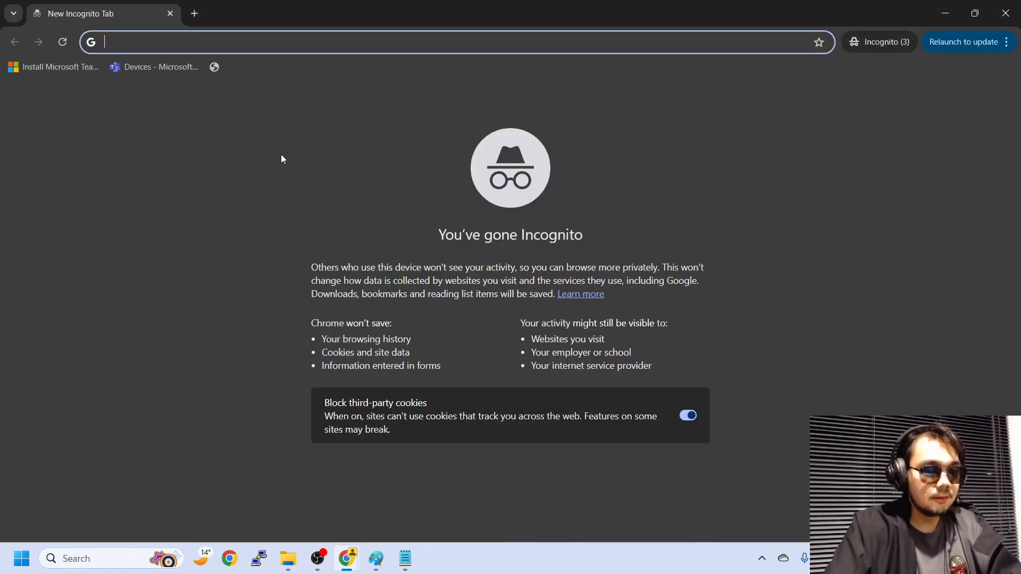
text(OFFICE)
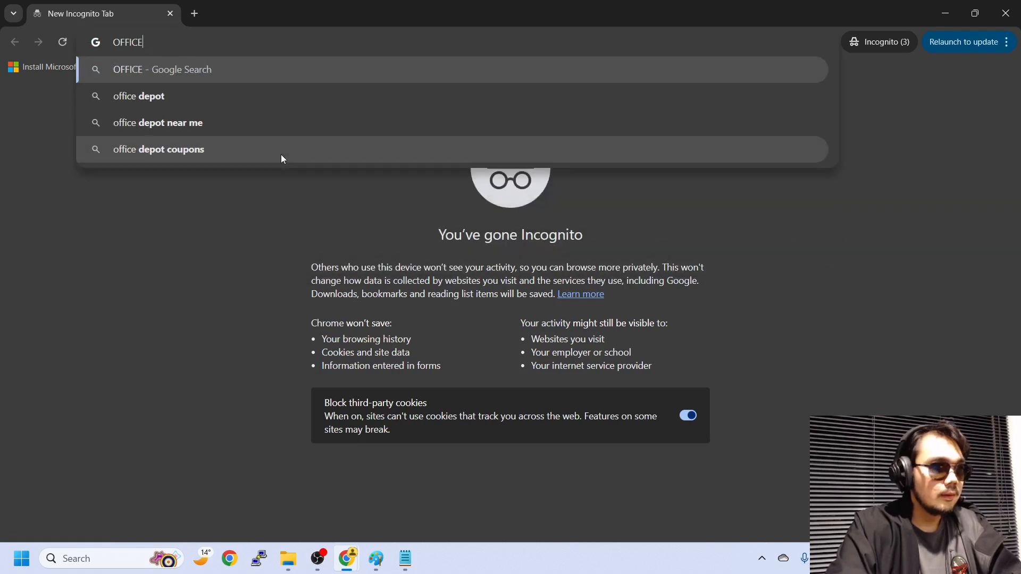
key(Return)
click(227, 38)
text(off)
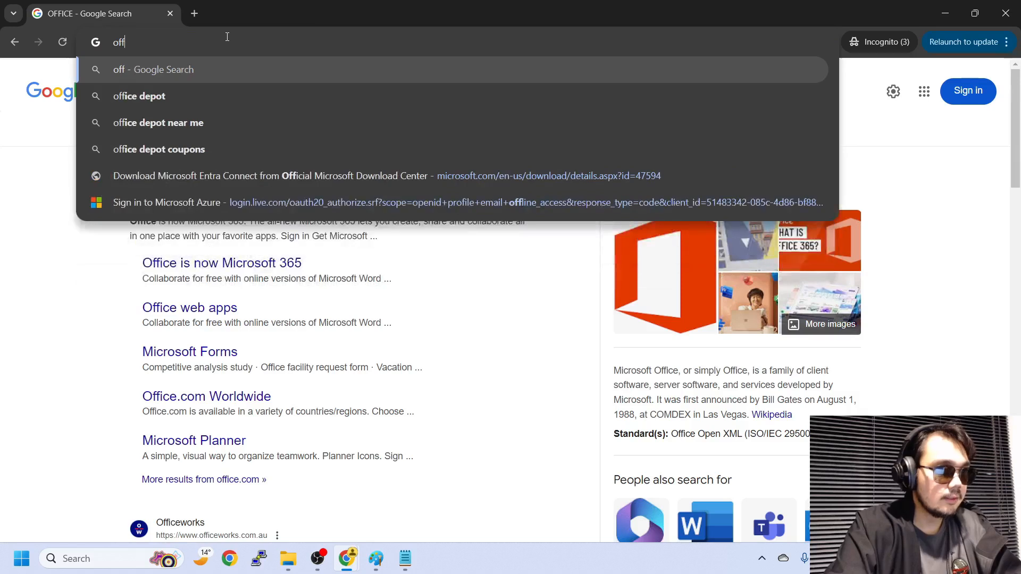
text(ice.com)
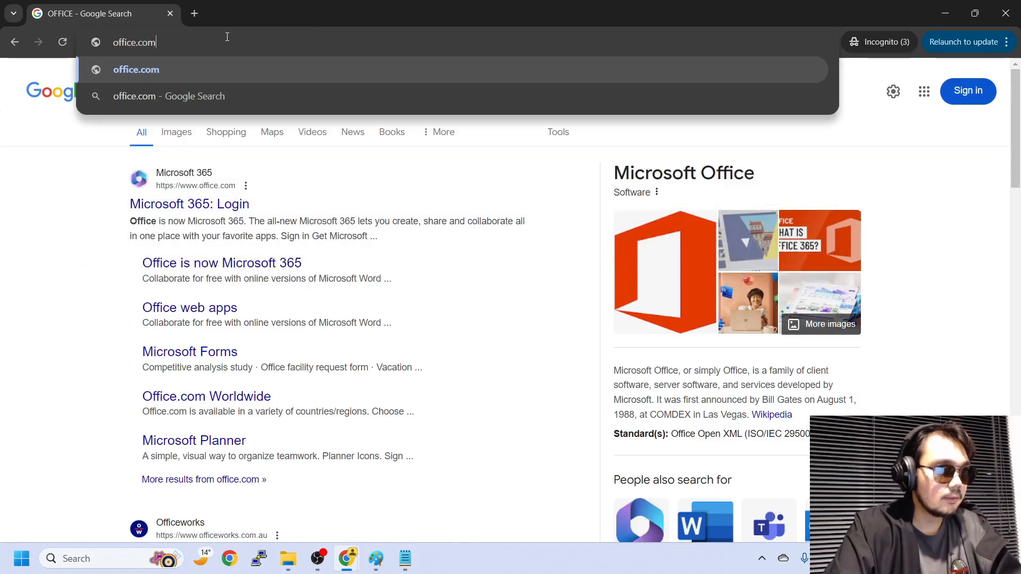
key(Return)
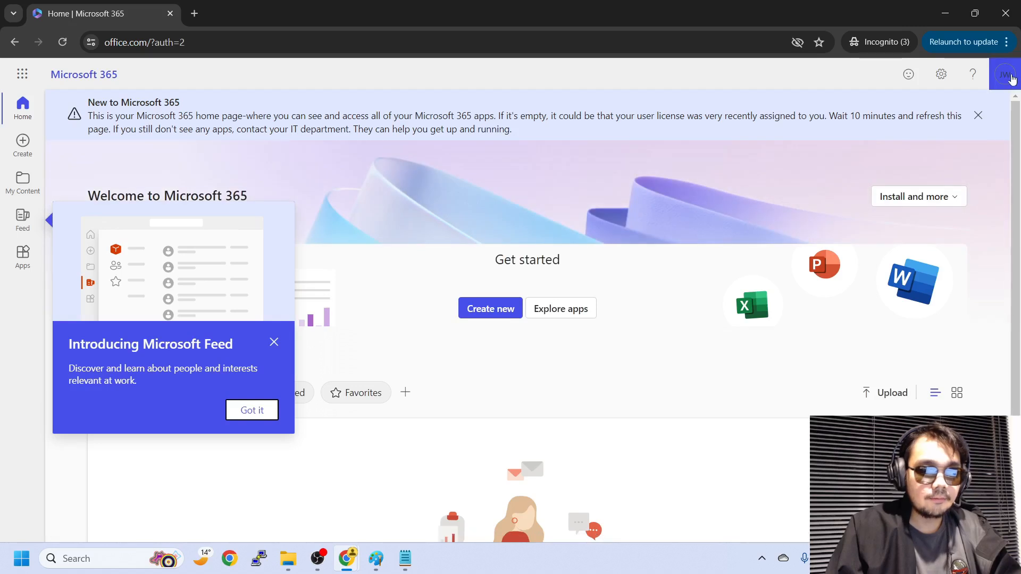
Dismiss the Microsoft Feed introduction and sign the test user out of Microsoft 365.
click(274, 344)
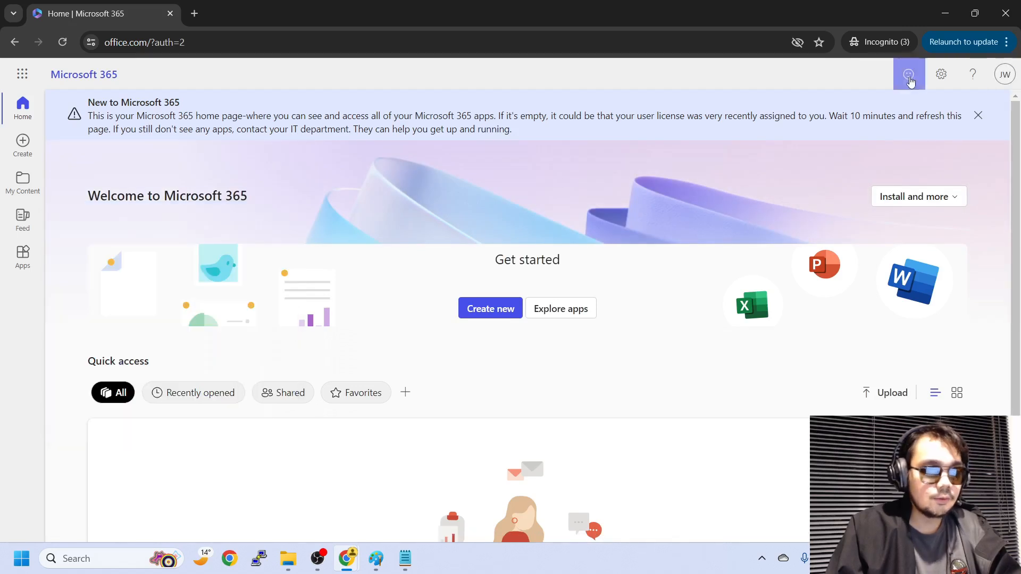
click(1004, 74)
click(994, 107)
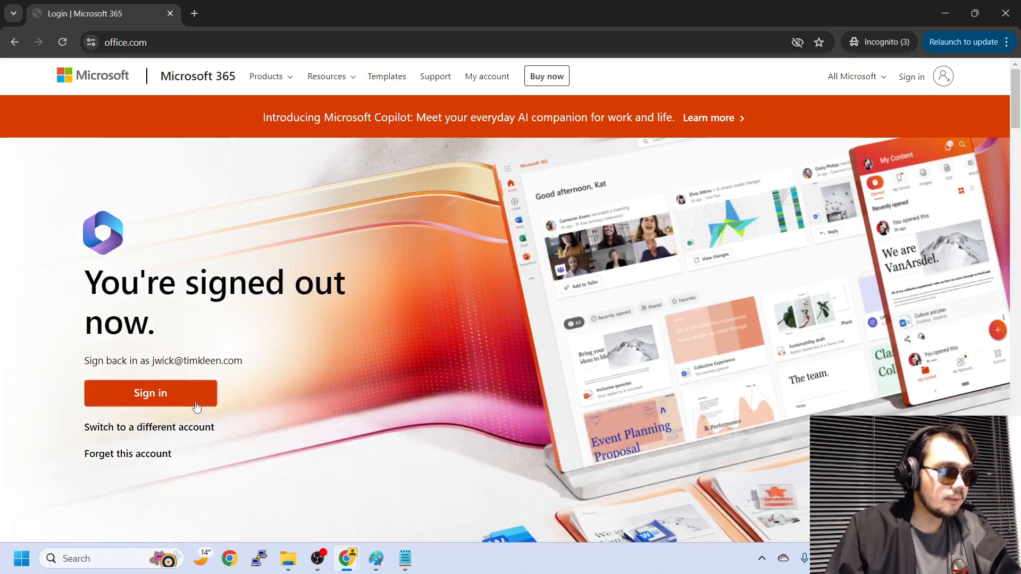
Sign the test user back in with the account password and continue to the security information registration.
click(194, 394)
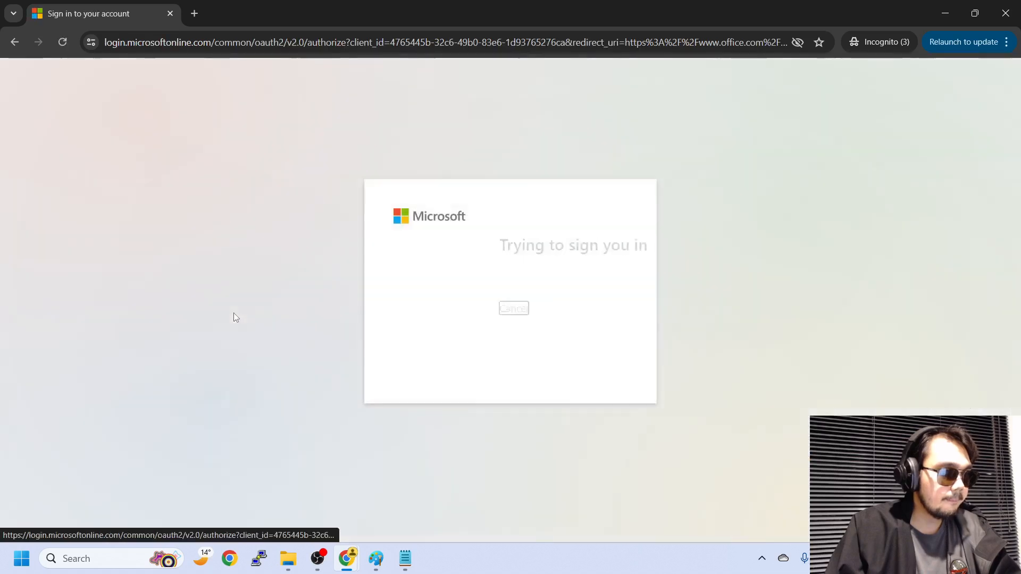
text(••••••••••••)
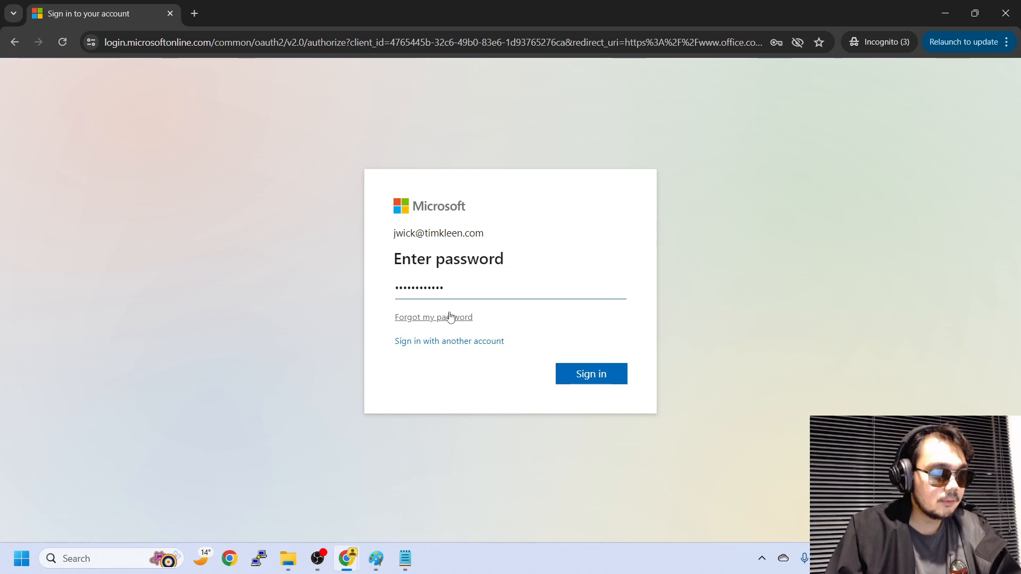
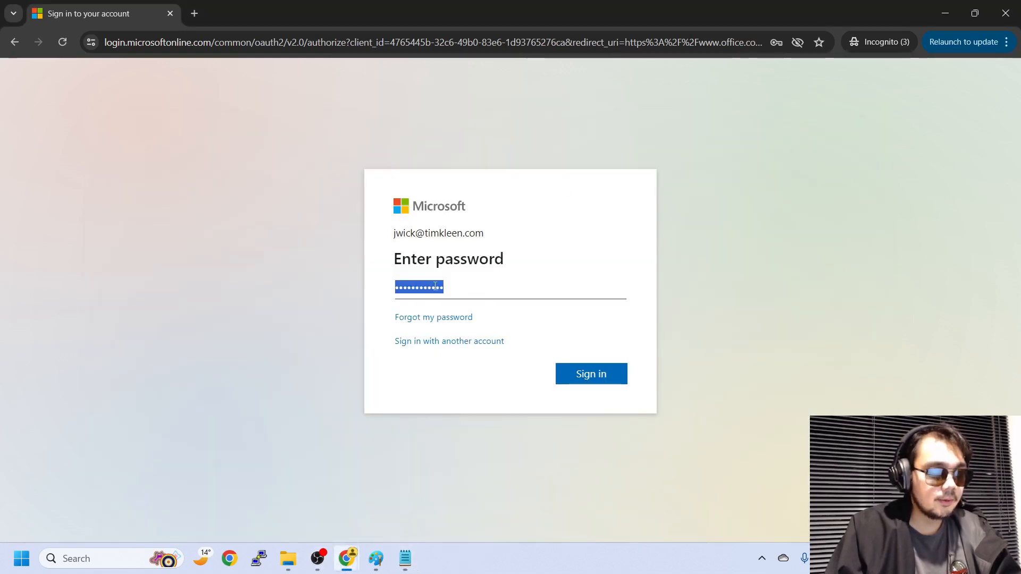
key(ctrl+v)
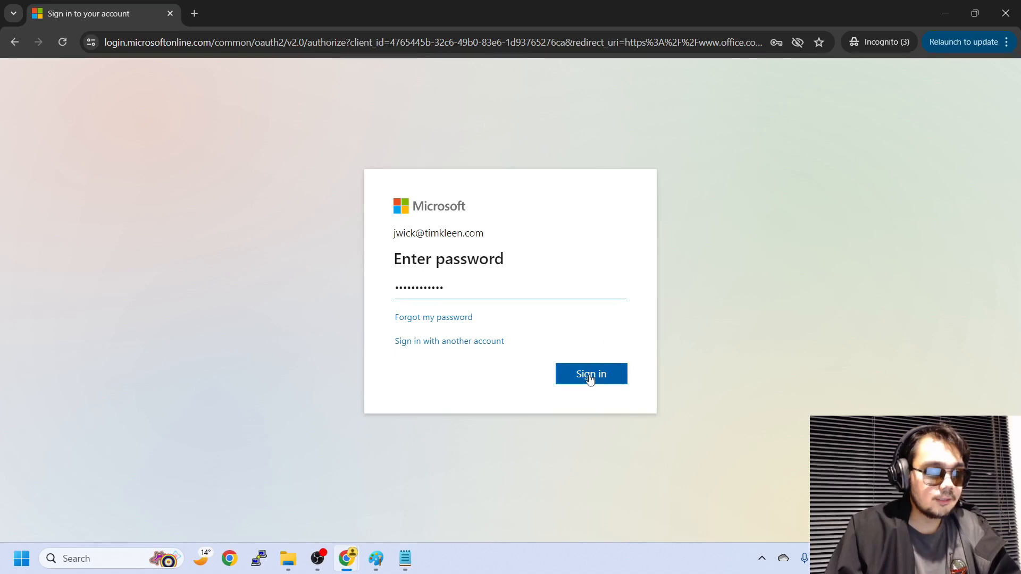
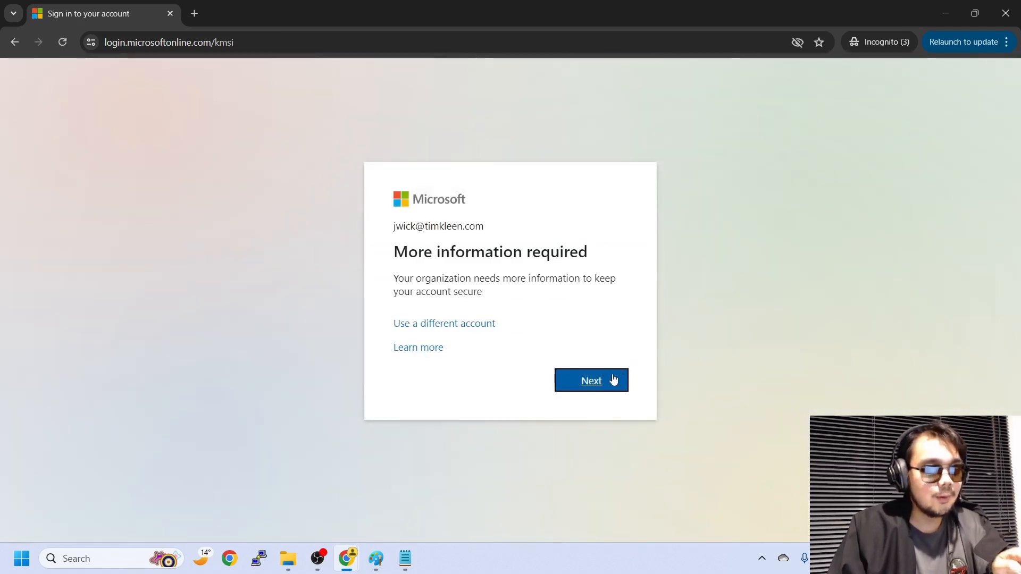
click(584, 379)
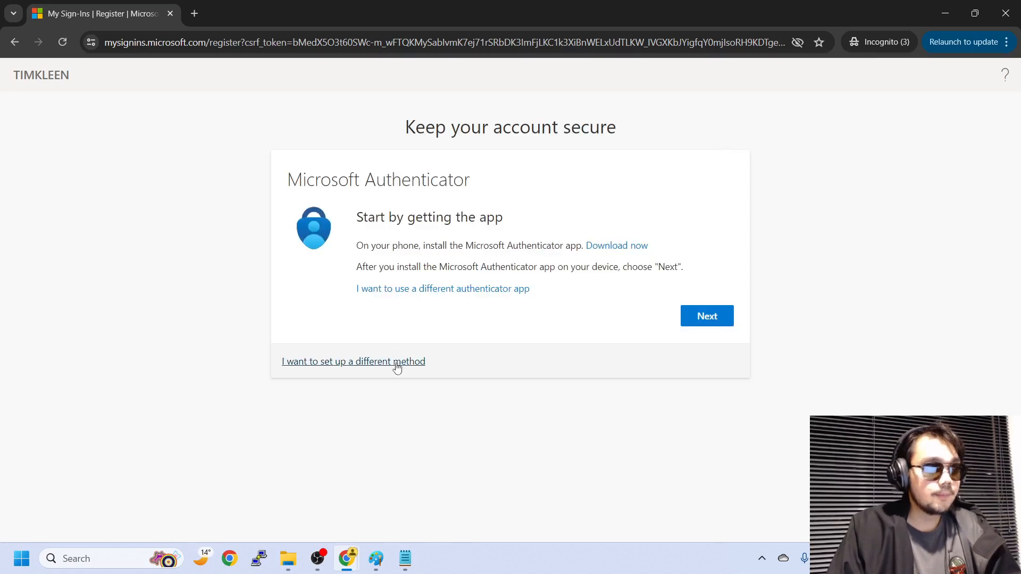
Choose Phone as the verification method and look through its country code list.
click(396, 364)
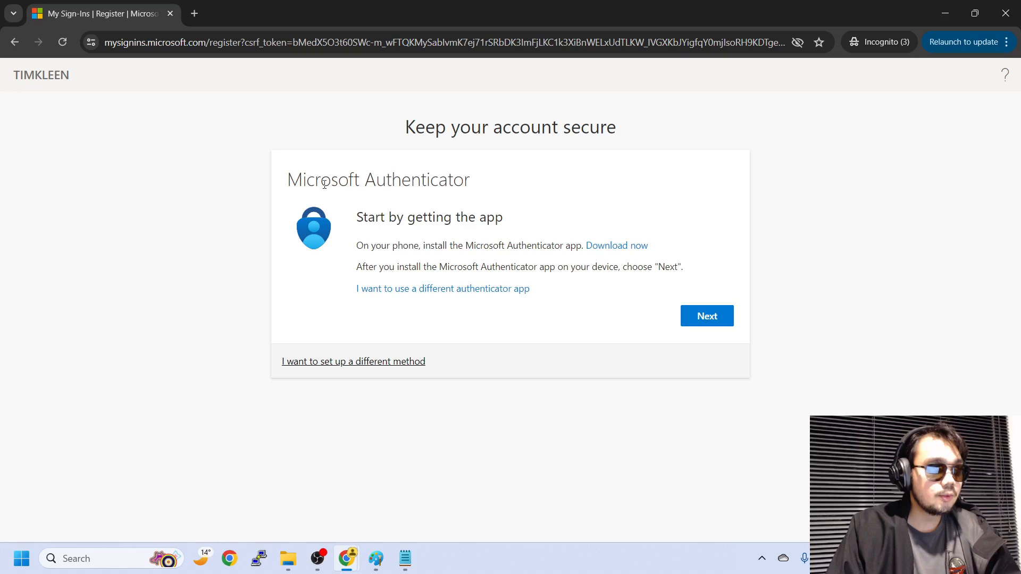
click(379, 361)
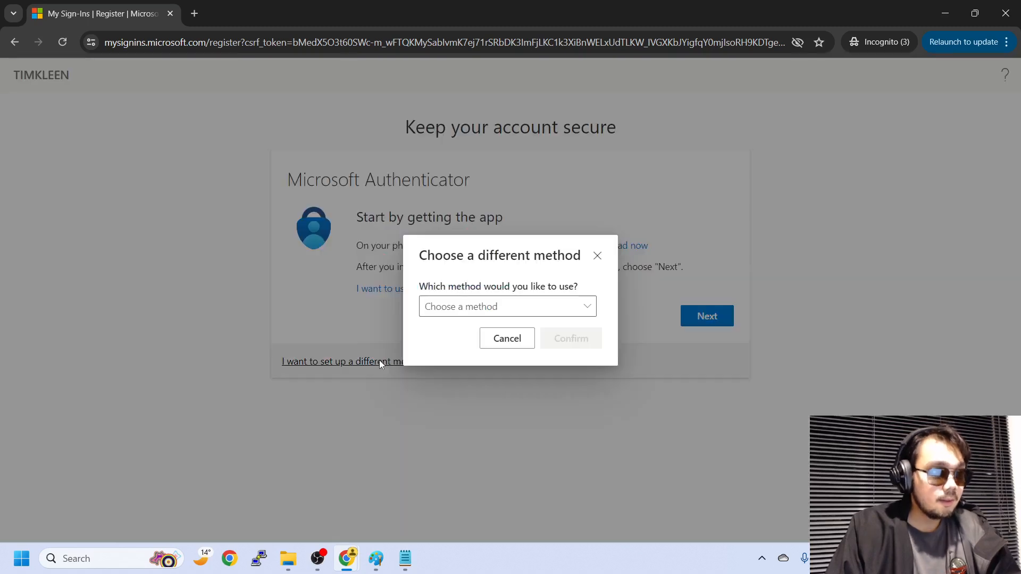
click(457, 315)
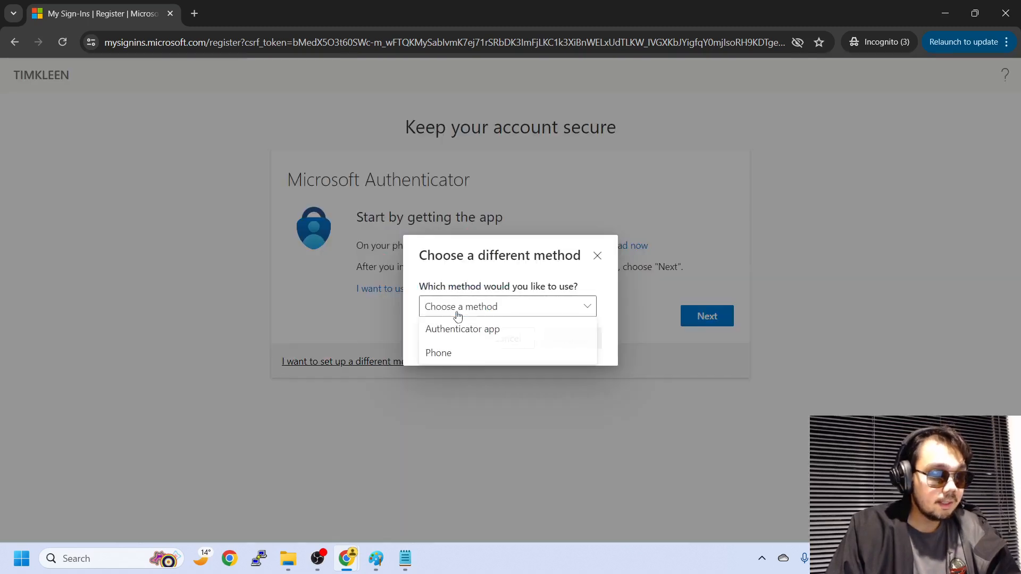
click(454, 354)
click(568, 340)
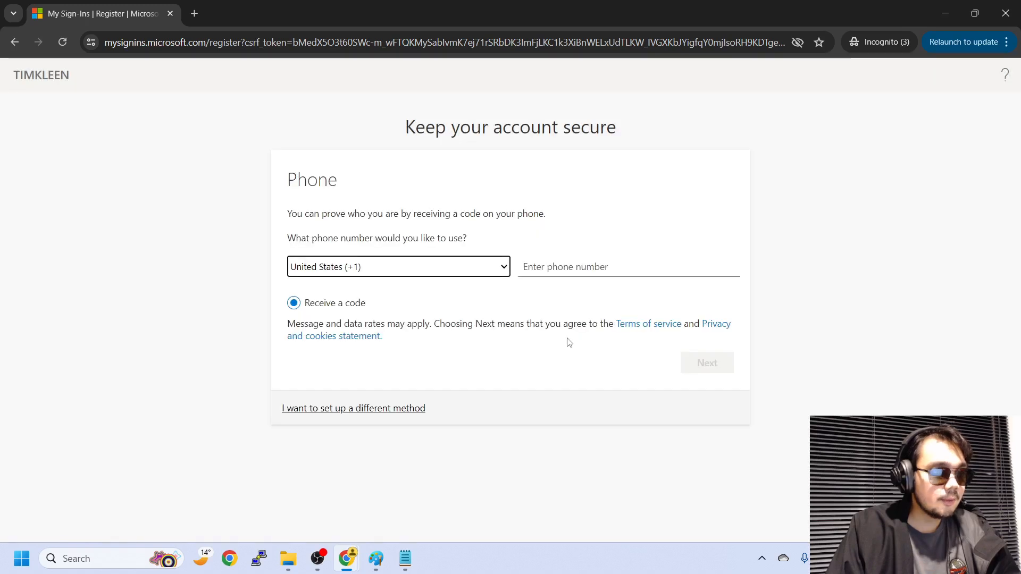
click(455, 269)
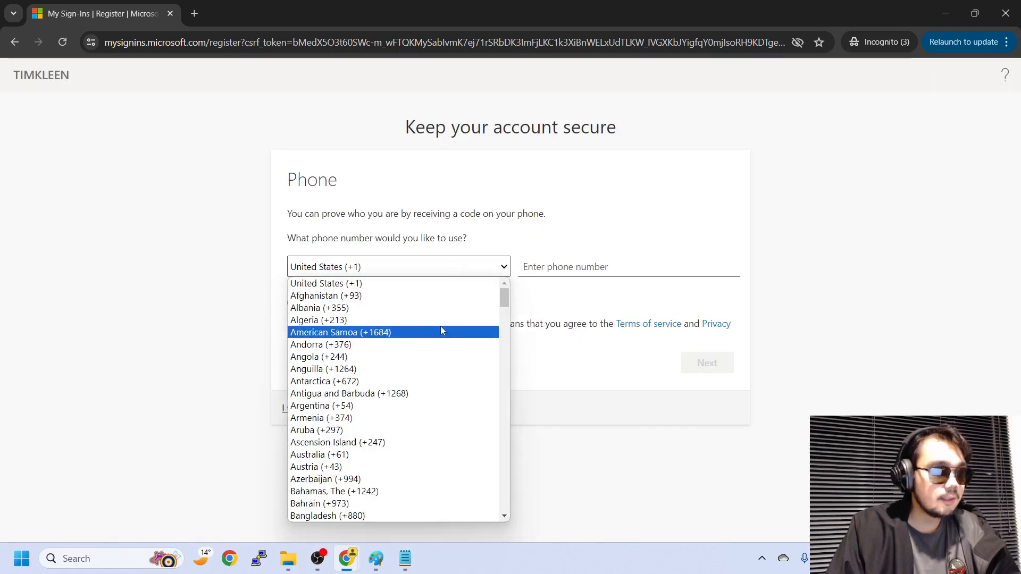
click(584, 309)
Change the verification method to Authenticator app and proceed to the QR code for account setup.
click(381, 408)
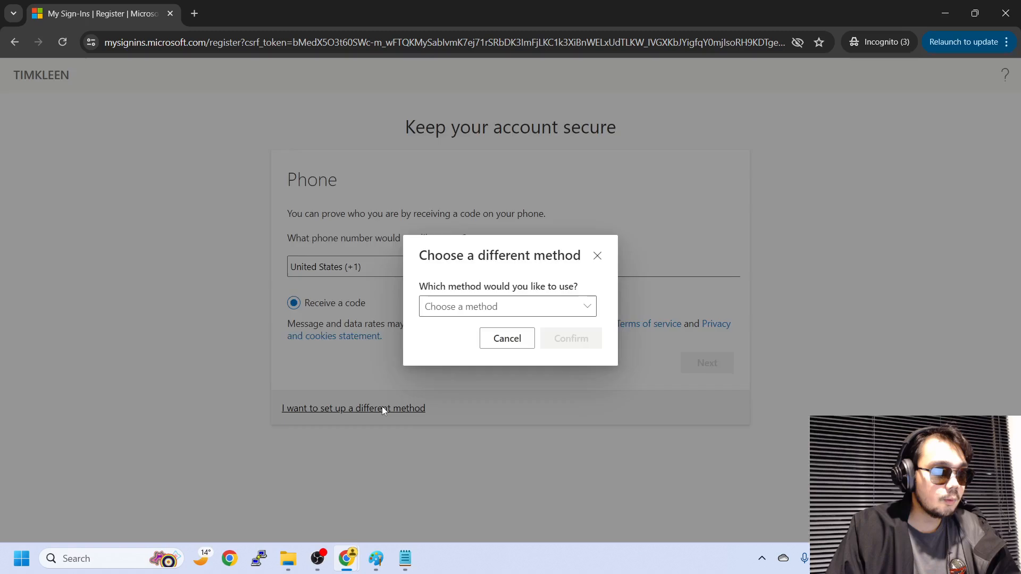
click(519, 309)
click(486, 330)
click(568, 340)
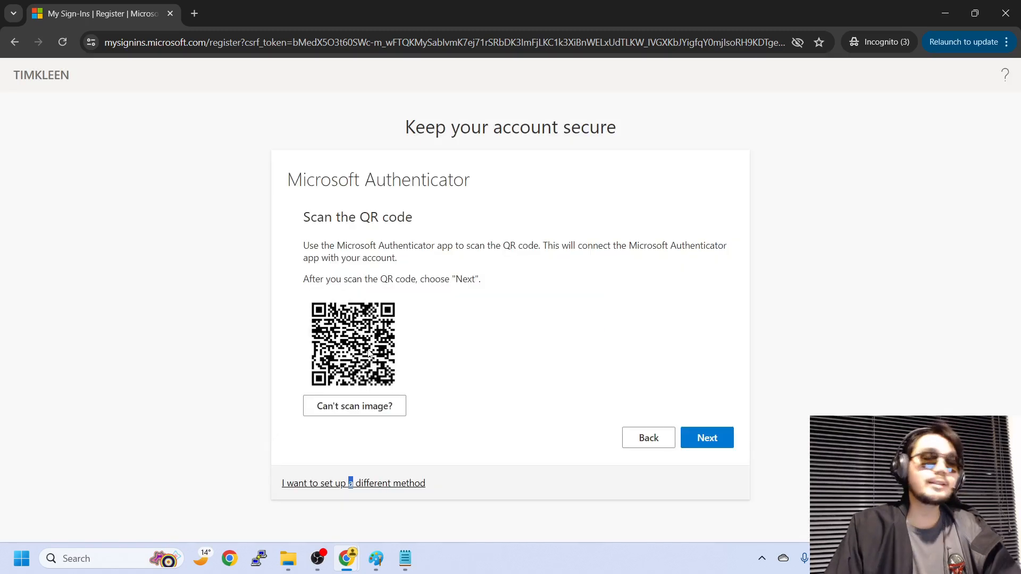